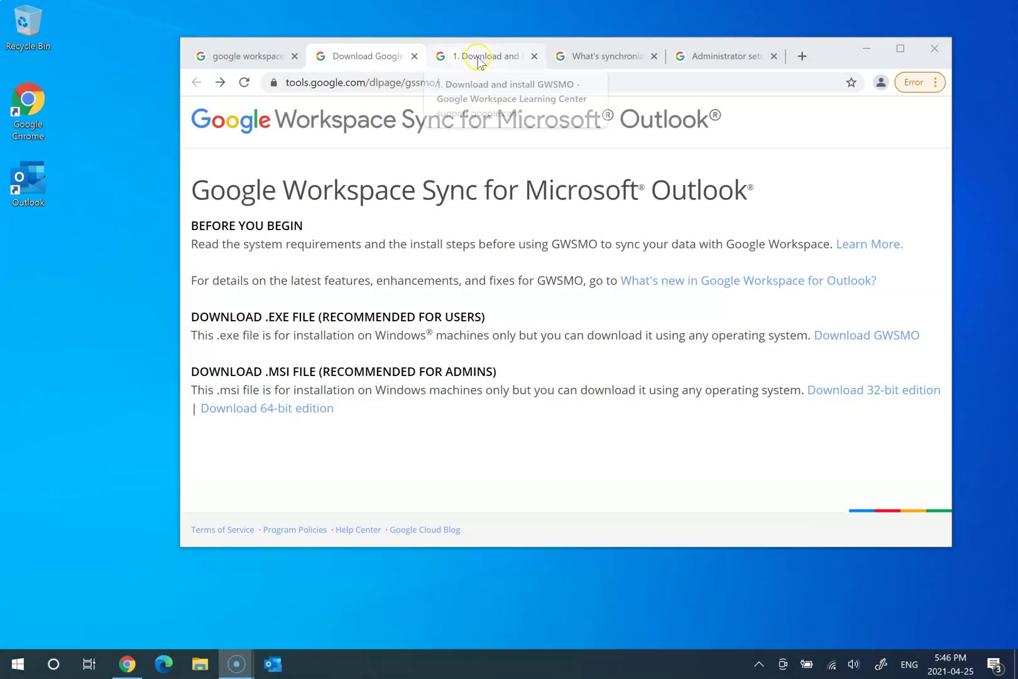
- Show the Learning Center '1. Download and install' article with the GWSMO install steps
{"action": "left_click", "coordinate": [478, 58]}
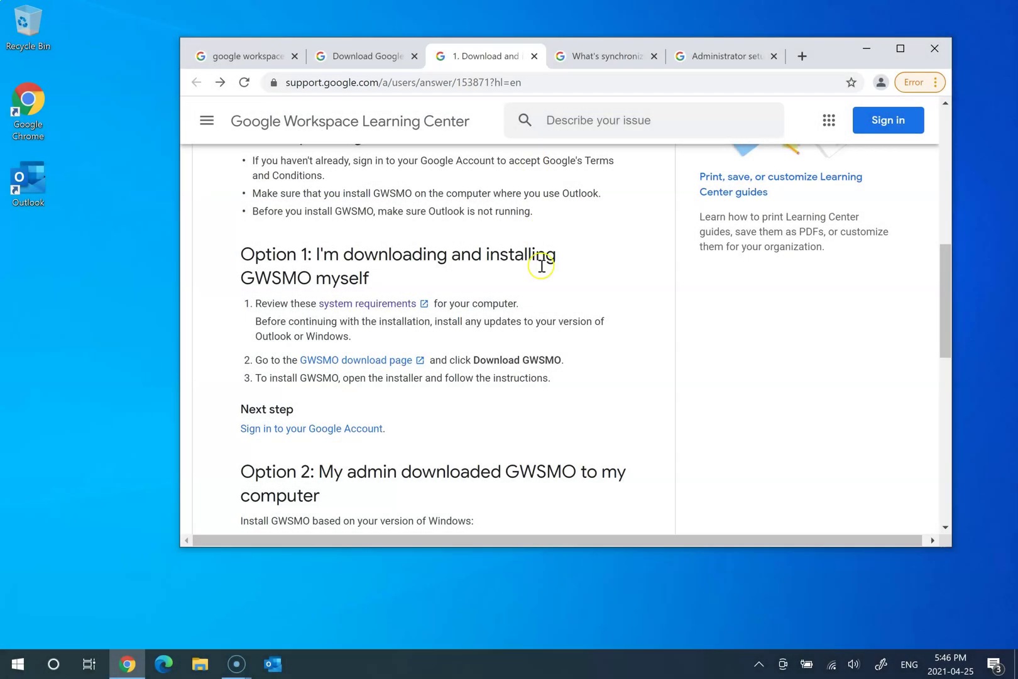
{"action": "scroll", "coordinate": [543, 283], "scroll_direction": "up", "scroll_amount": 1}
{"action": "scroll", "coordinate": [543, 283], "scroll_direction": "up", "scroll_amount": 2}
{"action": "scroll", "coordinate": [543, 282], "scroll_direction": "up", "scroll_amount": 2}
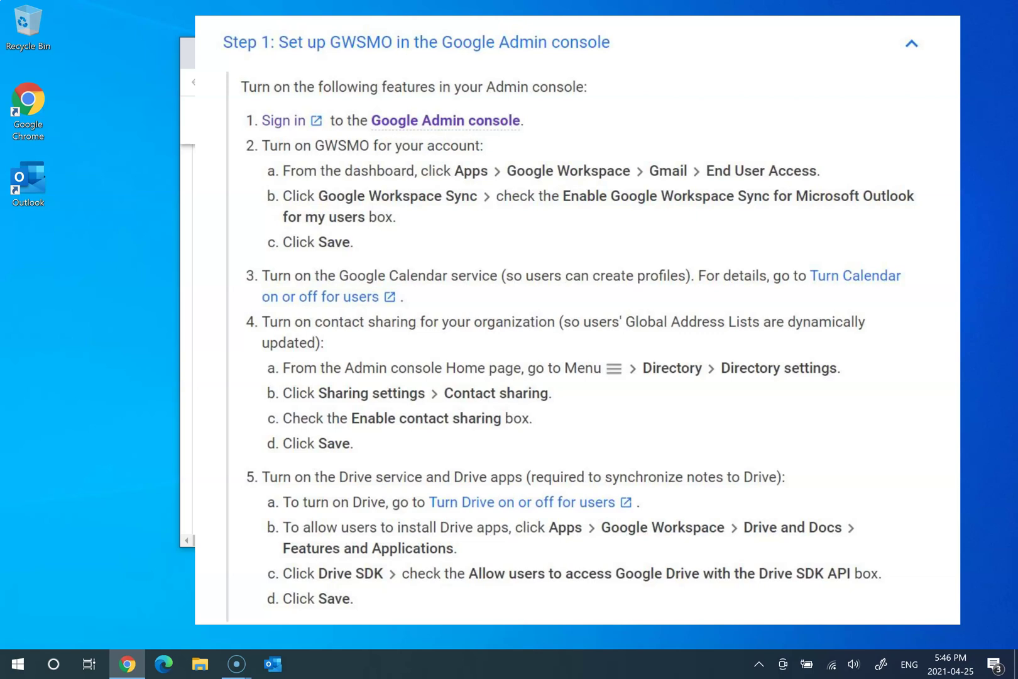
- Show the Admin Help 'Administrator setup' page with GWSMO system requirements
{"action": "left_click", "coordinate": [149, 546]}
{"action": "left_click", "coordinate": [53, 661]}
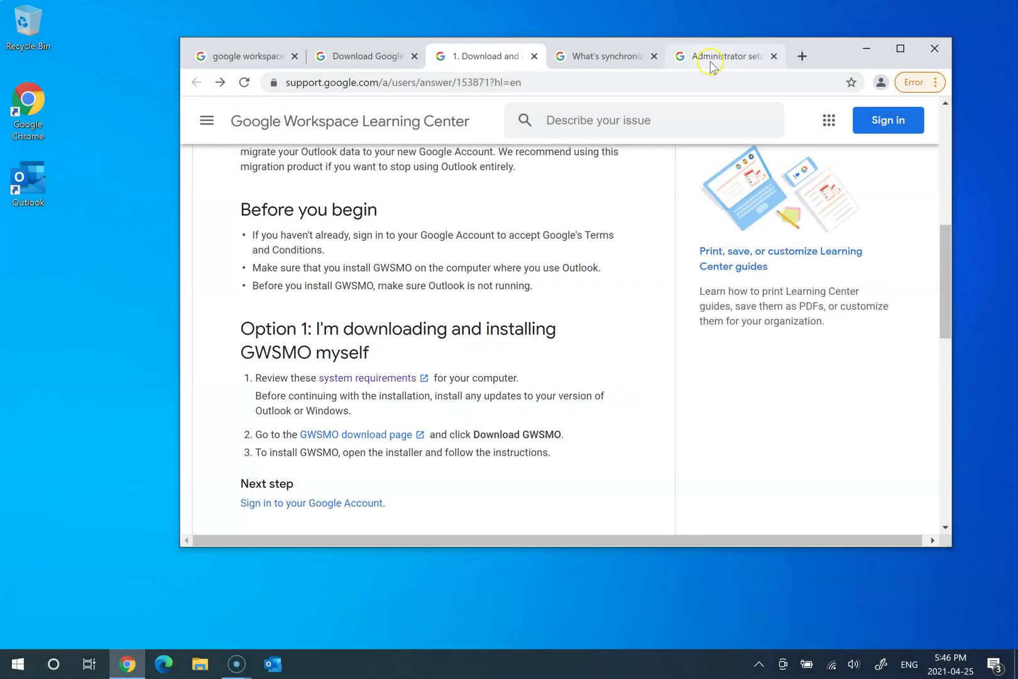
{"action": "left_click", "coordinate": [711, 57]}
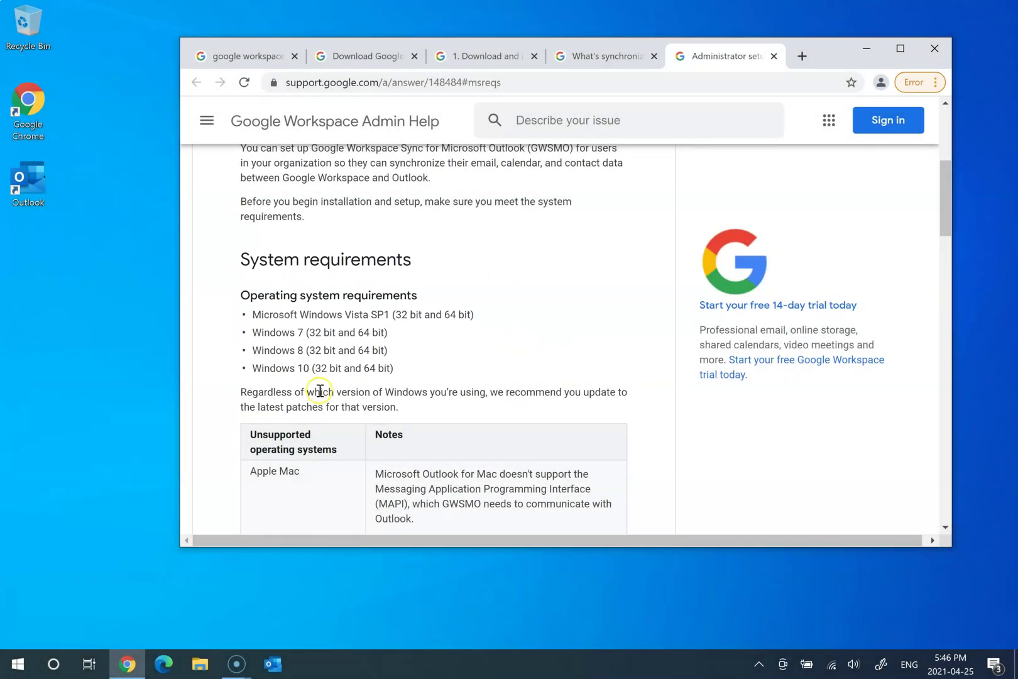
{"action": "scroll", "coordinate": [320, 391], "scroll_direction": "down", "scroll_amount": 1}
{"action": "scroll", "coordinate": [319, 394], "scroll_direction": "down", "scroll_amount": 1}
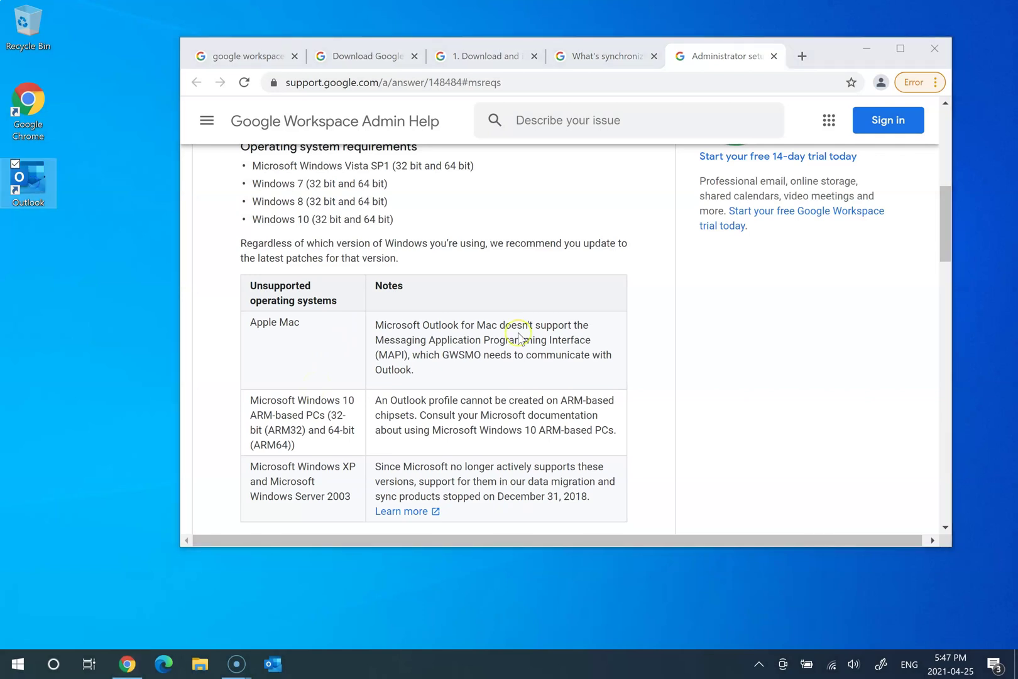
- Show the 'What's synchronizing' page listing data types and sync frequency
{"action": "left_click", "coordinate": [591, 57]}
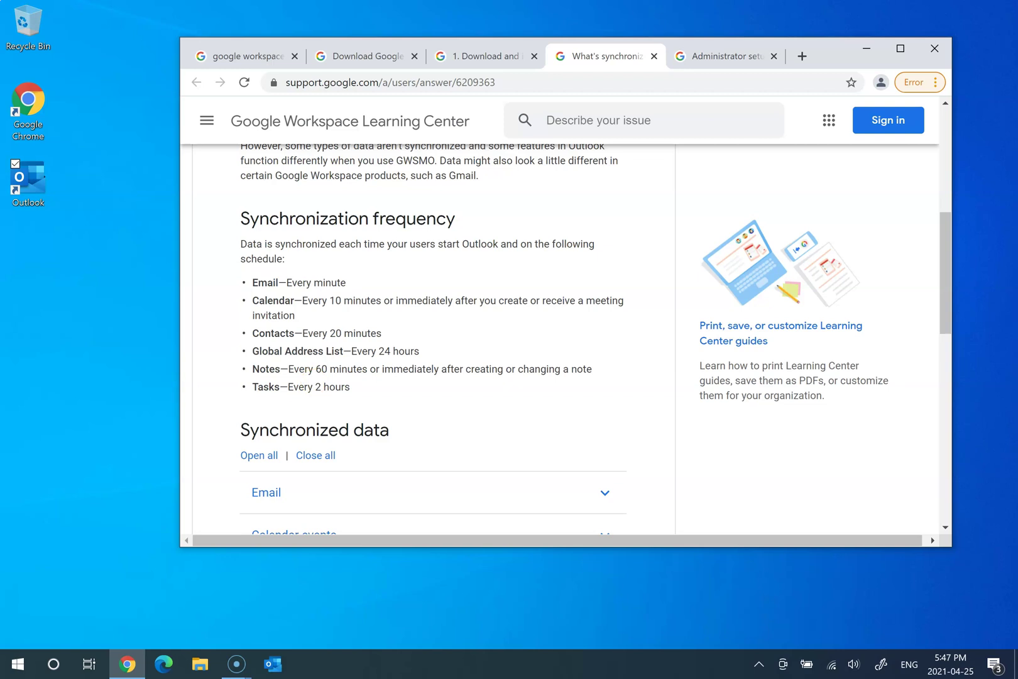
- Download the GWSMO installer for users from the tools.google.com download page
{"action": "left_click", "coordinate": [374, 54]}
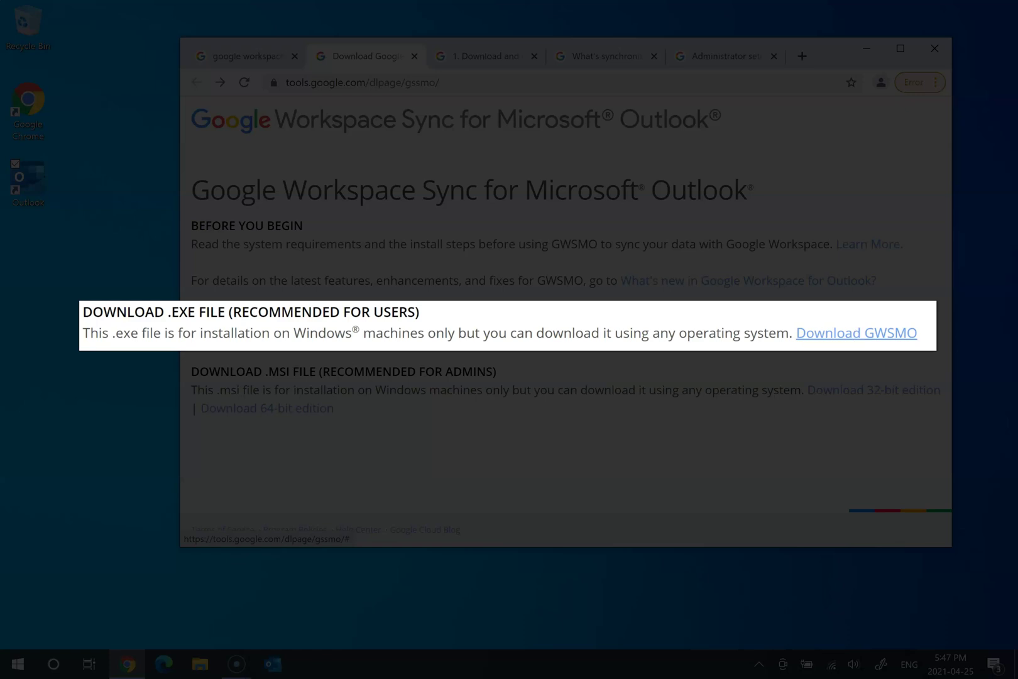
{"action": "left_click", "coordinate": [857, 335]}
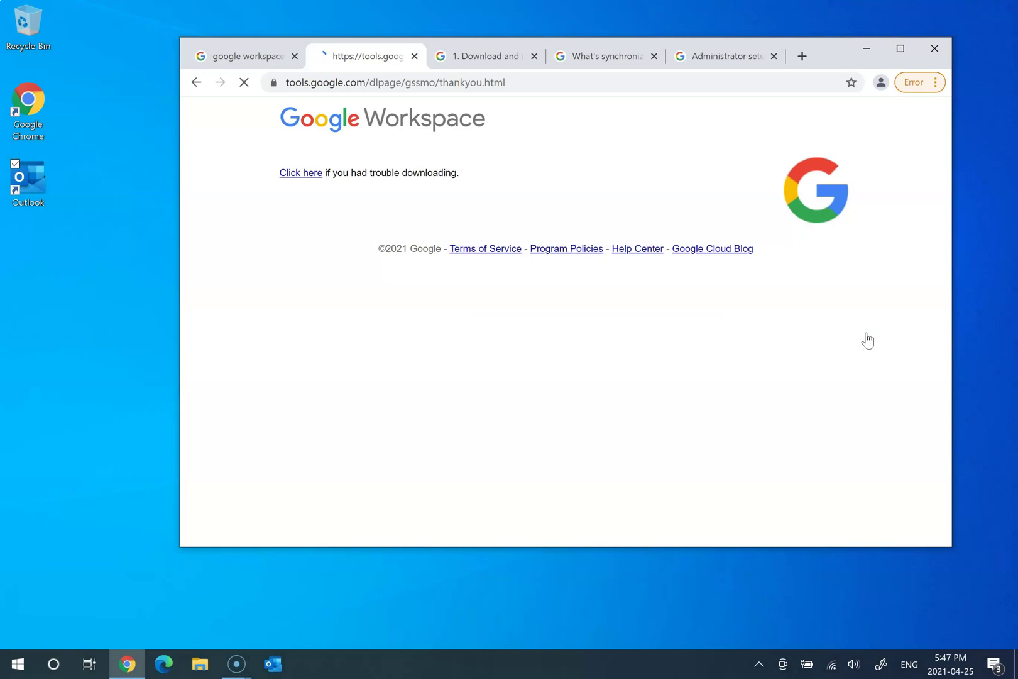
{"action": "left_click", "coordinate": [859, 329]}
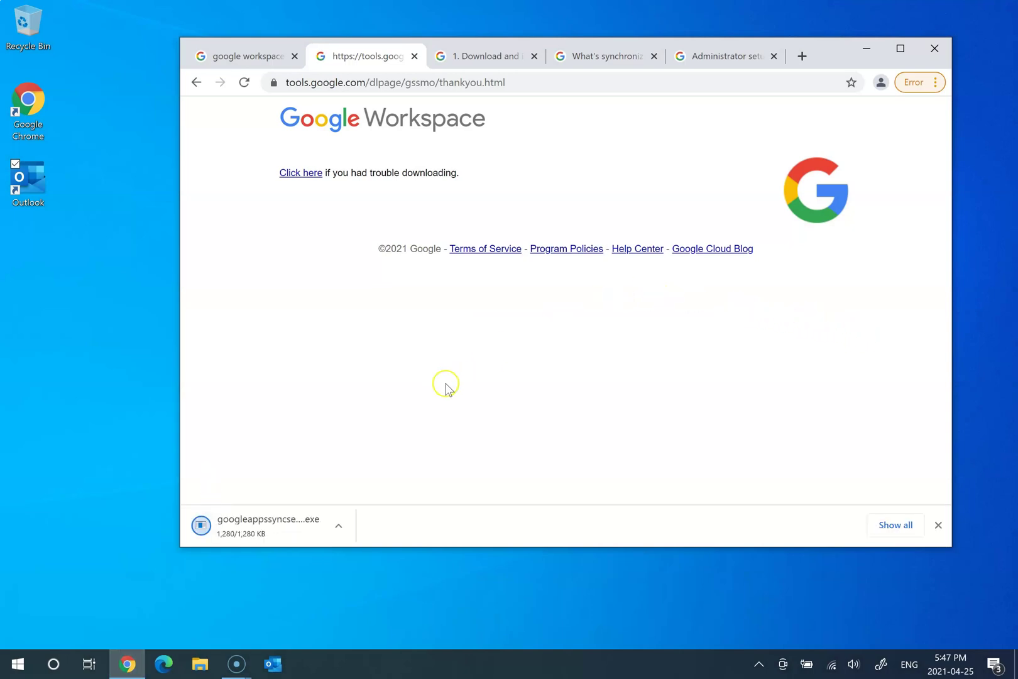
- Reveal googleappssyncsetup.exe in the Downloads folder
{"action": "left_click", "coordinate": [343, 526]}
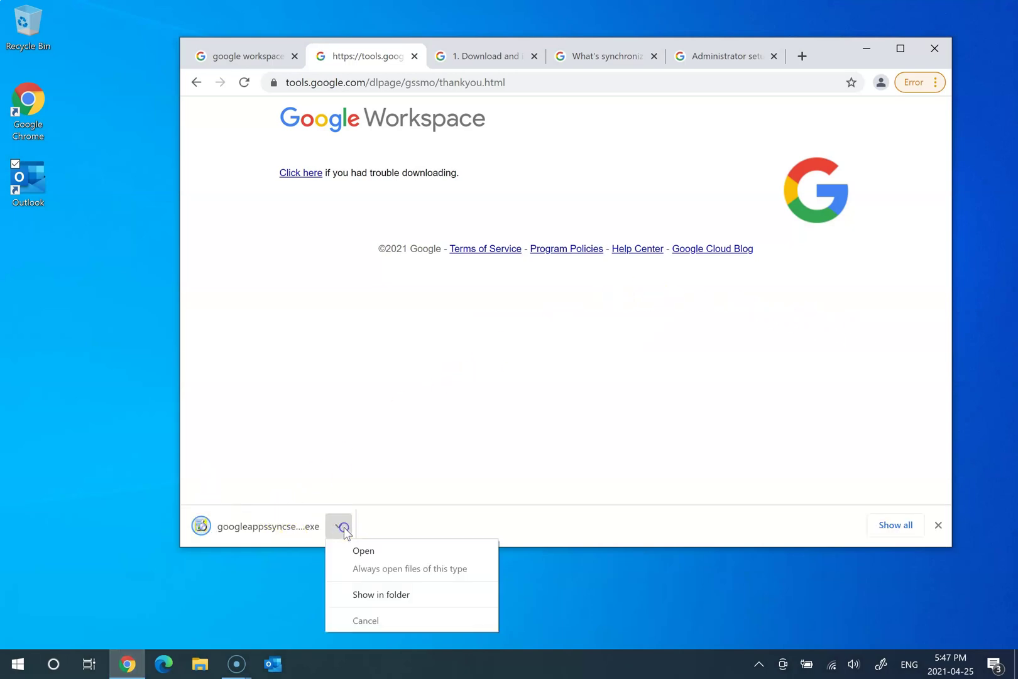
{"action": "left_click", "coordinate": [378, 592]}
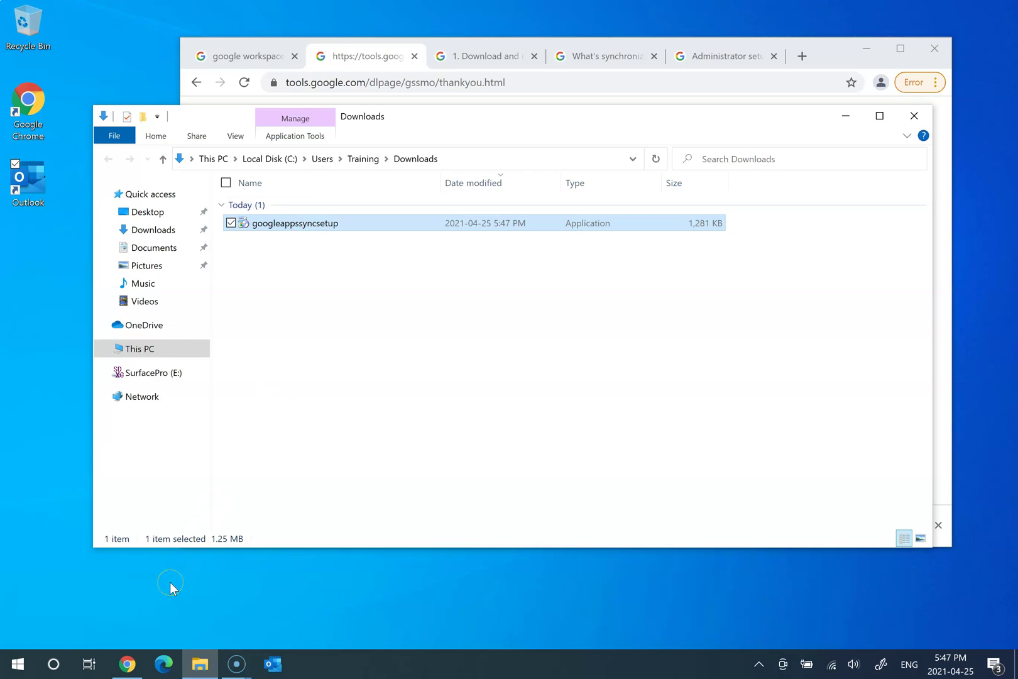
- Launch 'Set up a Google Workspace Sync user' from the Start menu's Google Workspace Sync folder
{"action": "left_click", "coordinate": [914, 115]}
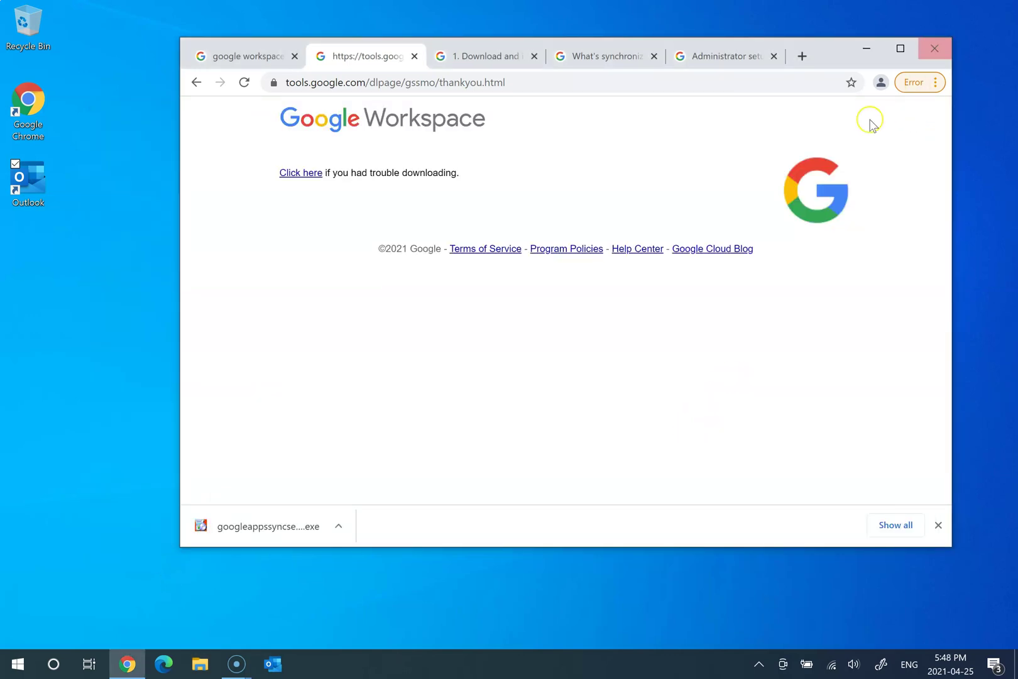
{"action": "key", "text": "super"}
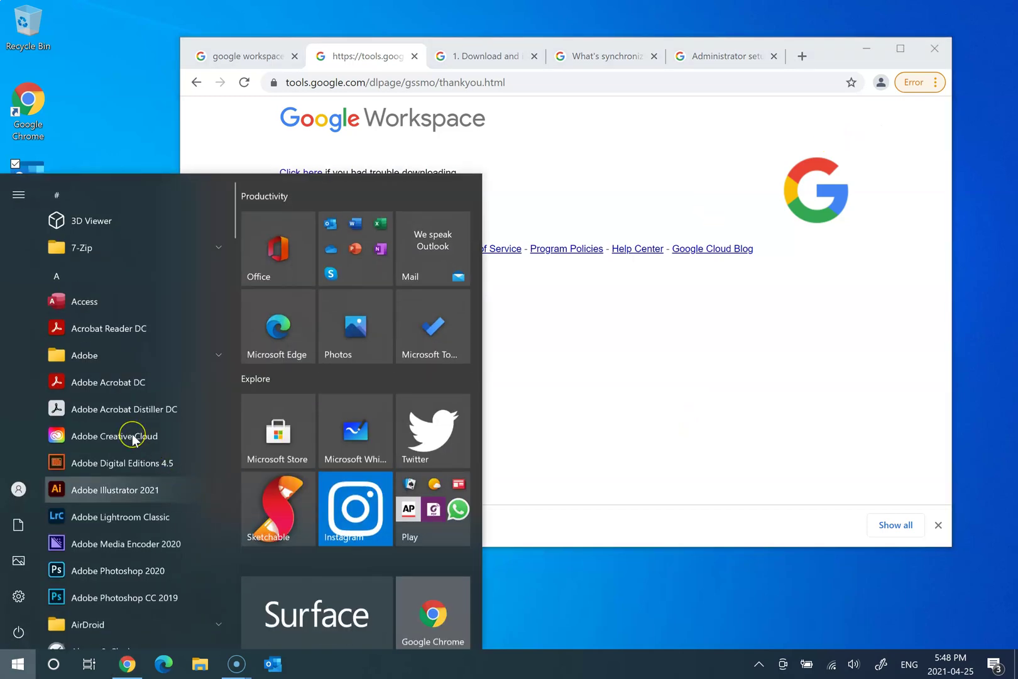
{"action": "scroll", "coordinate": [132, 439], "scroll_direction": "down", "scroll_amount": 5}
{"action": "scroll", "coordinate": [132, 439], "scroll_direction": "down", "scroll_amount": 2}
{"action": "scroll", "coordinate": [132, 439], "scroll_direction": "down", "scroll_amount": 2}
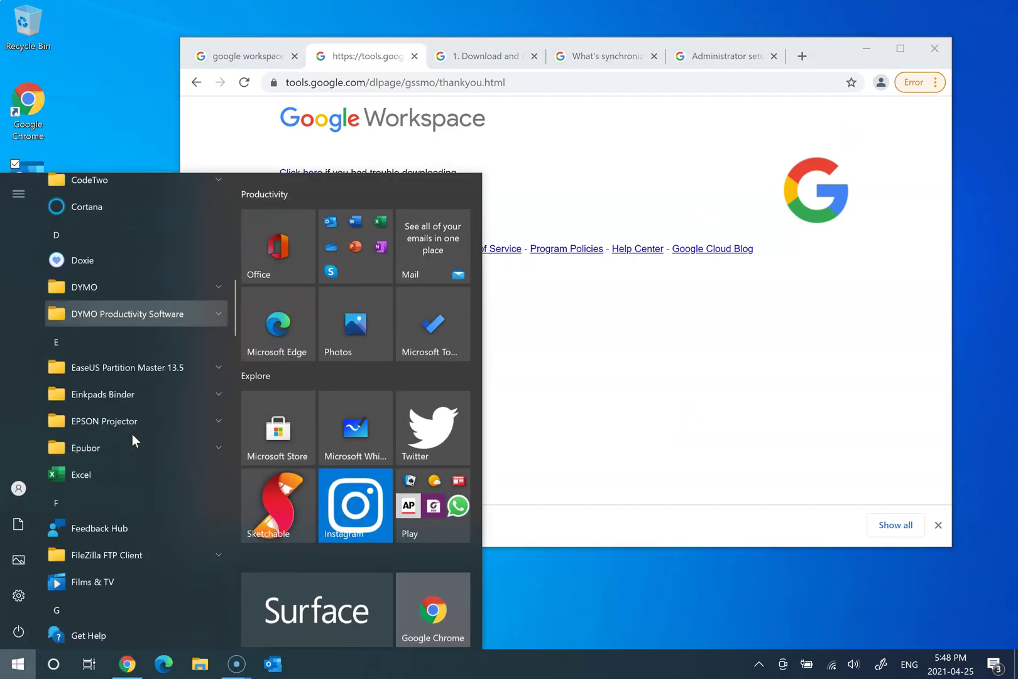
{"action": "scroll", "coordinate": [132, 433], "scroll_direction": "down", "scroll_amount": 3}
{"action": "scroll", "coordinate": [132, 441], "scroll_direction": "down", "scroll_amount": 2}
{"action": "left_click", "coordinate": [151, 397]}
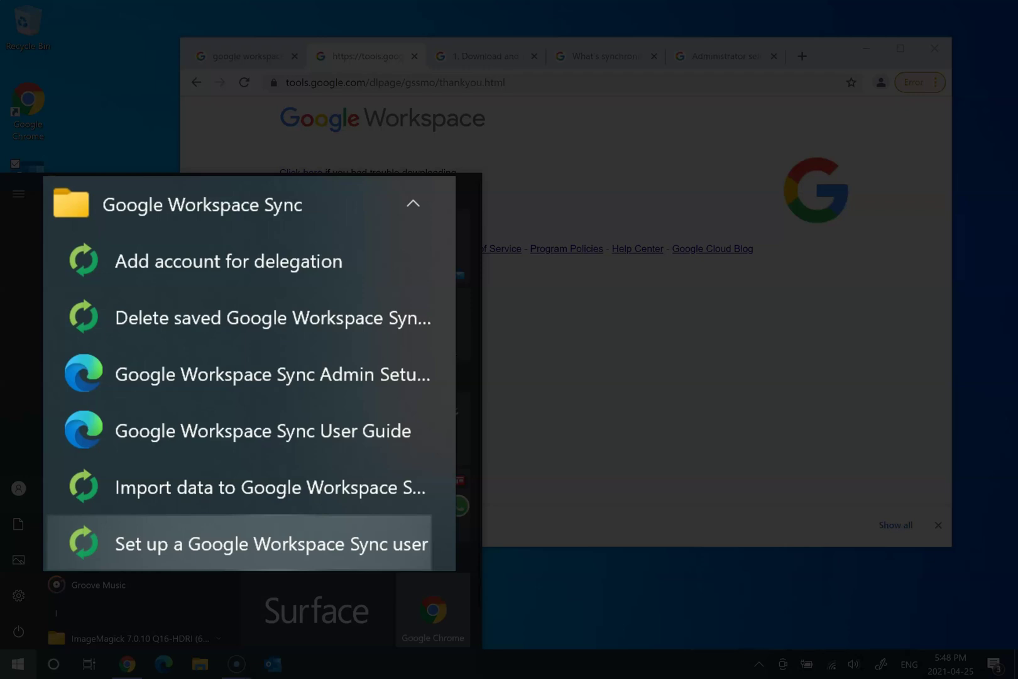
{"action": "left_click", "coordinate": [274, 550]}
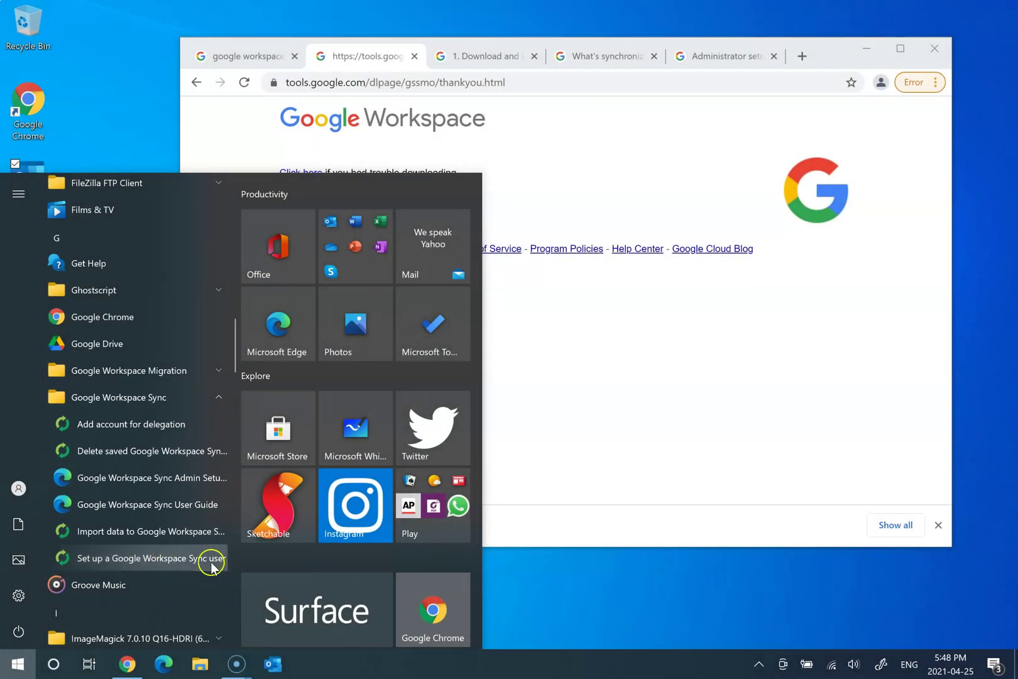
- Start the Sync user setup sign-in and clear the desktop by minimizing Chrome
{"action": "left_click", "coordinate": [211, 560]}
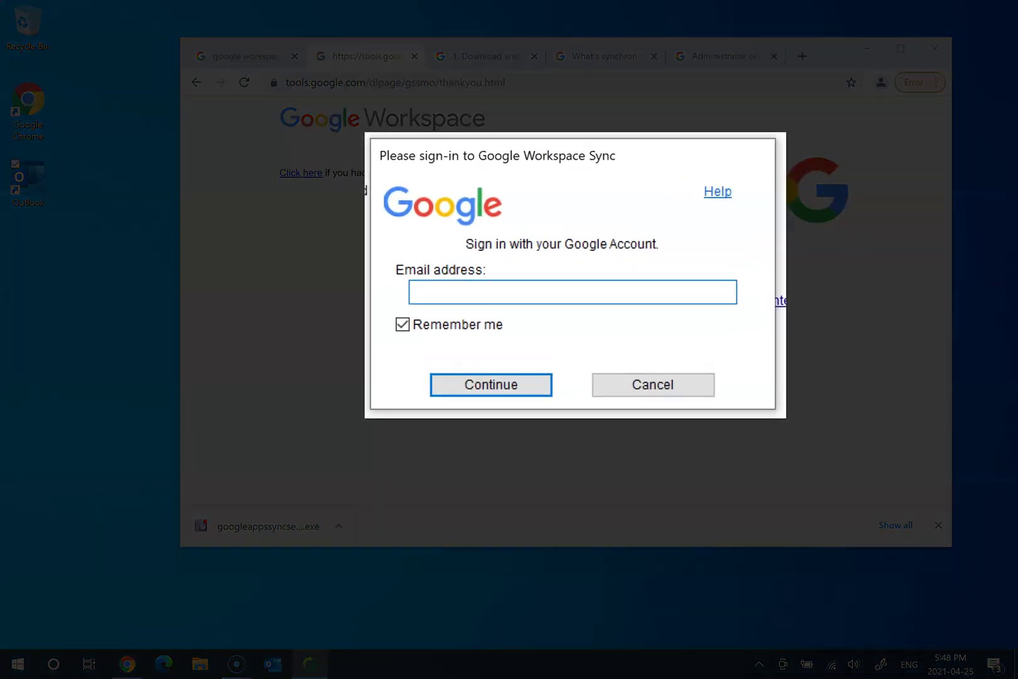
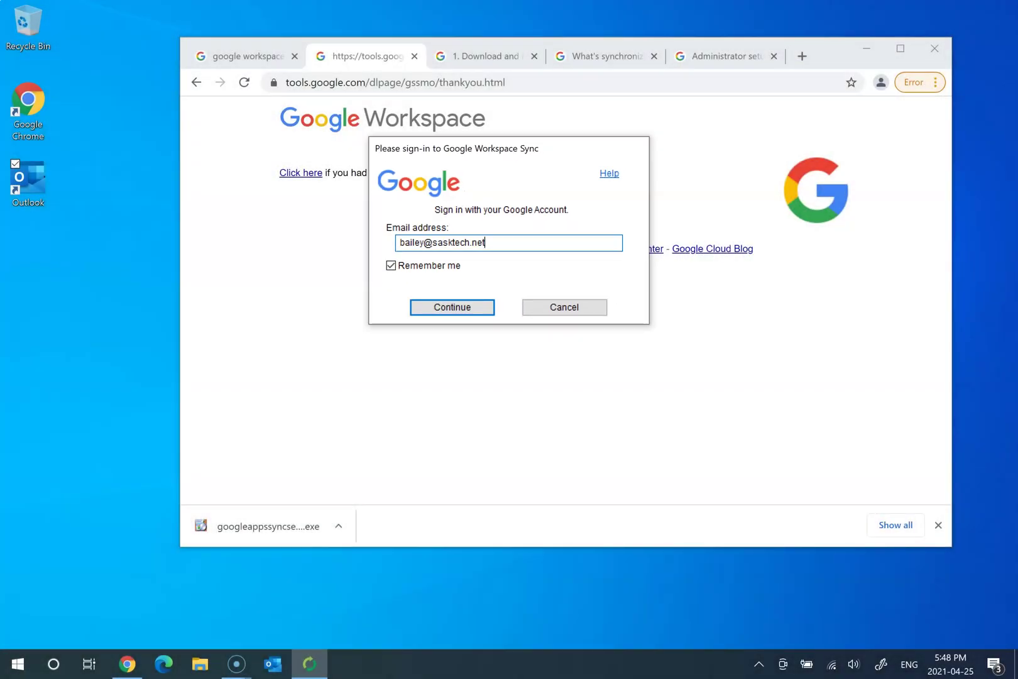
{"action": "left_click", "coordinate": [868, 48]}
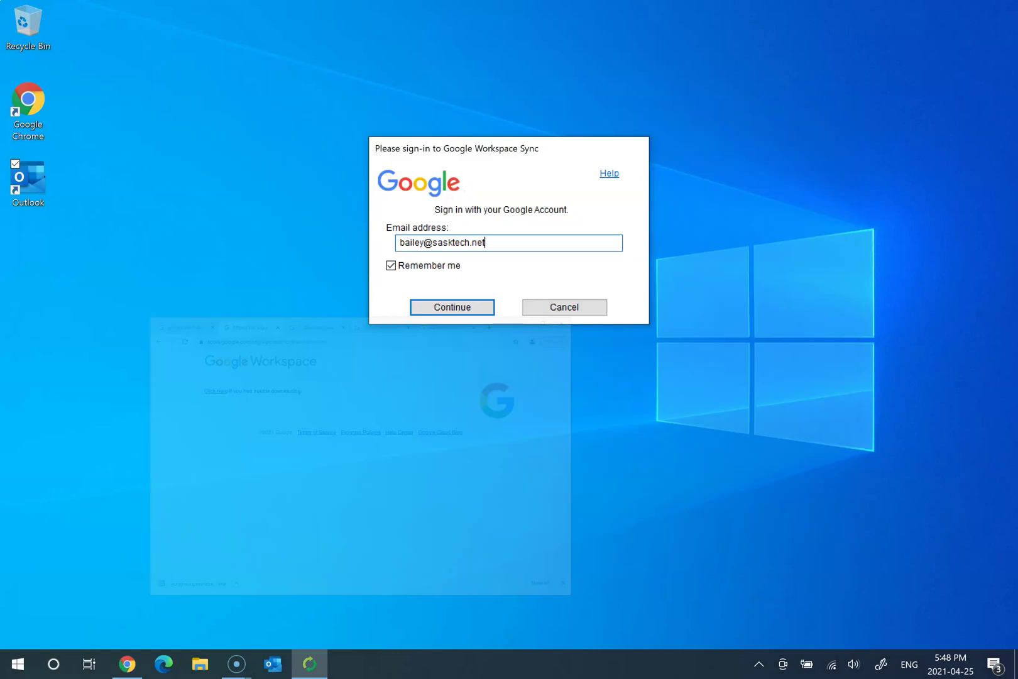
- Sign in to the Google account in Edge through email, password and 2-step verification
{"action": "left_click", "coordinate": [473, 313]}
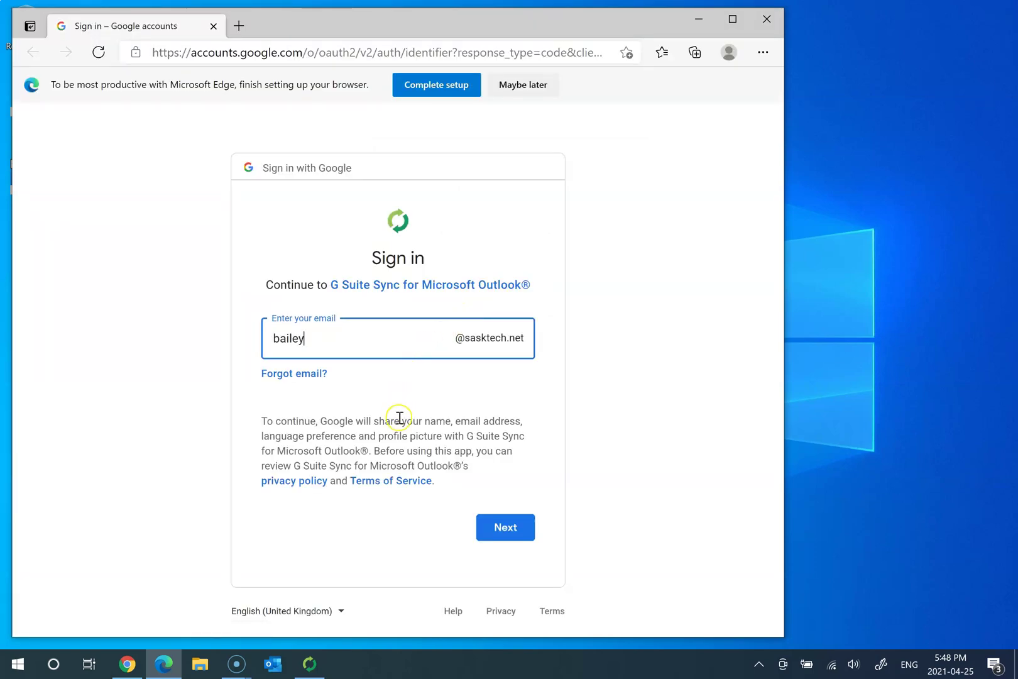
{"action": "left_click", "coordinate": [514, 534]}
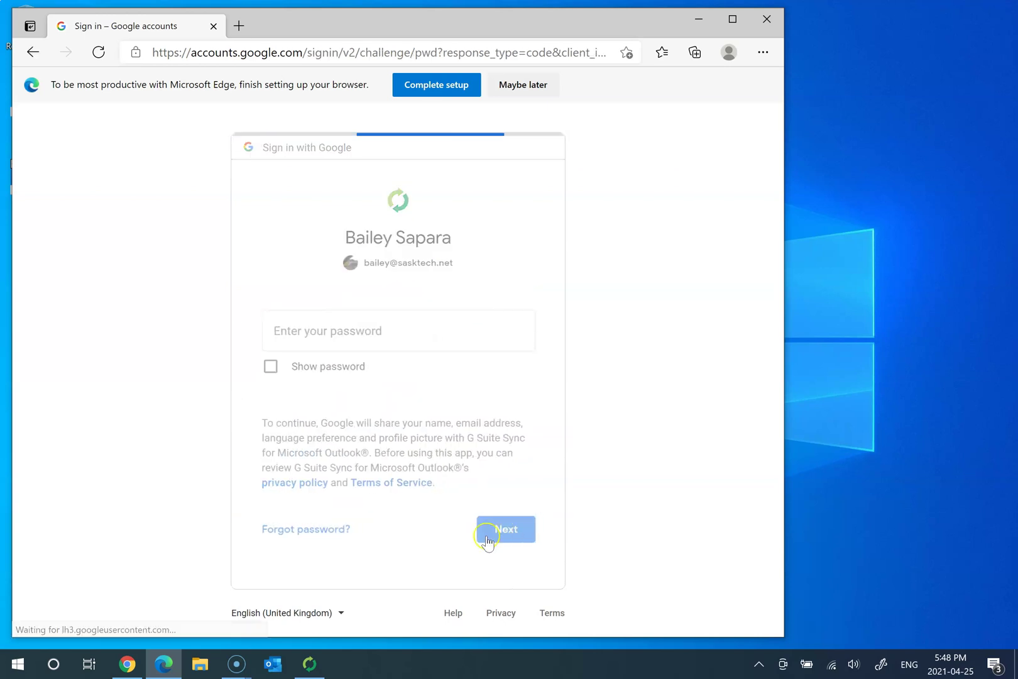
{"action": "type", "text": "••••••••"}
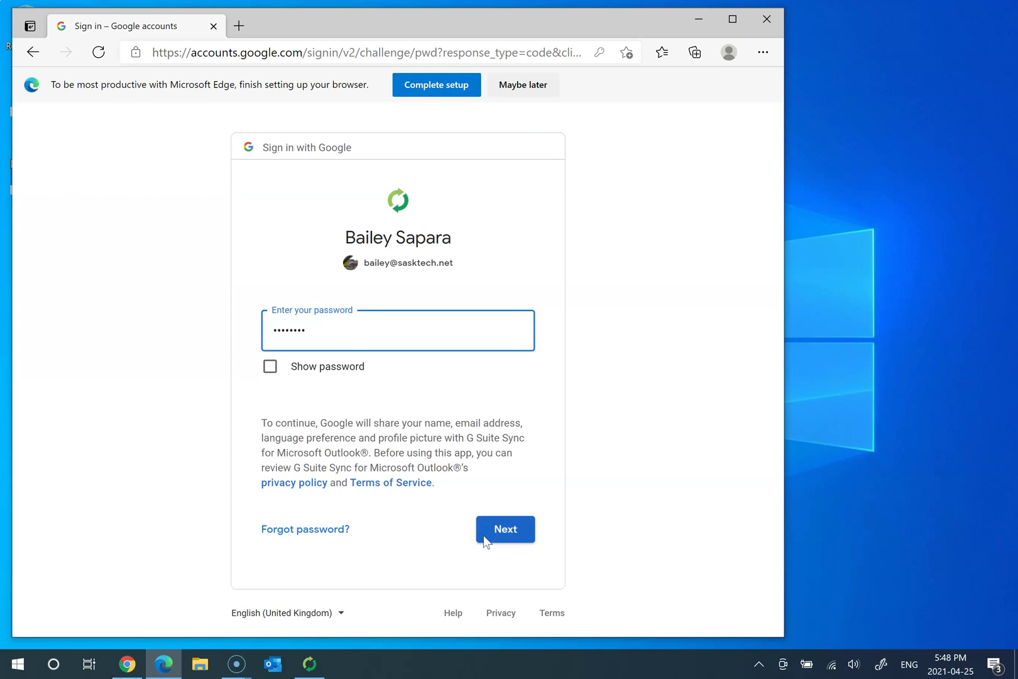
{"action": "left_click", "coordinate": [484, 537]}
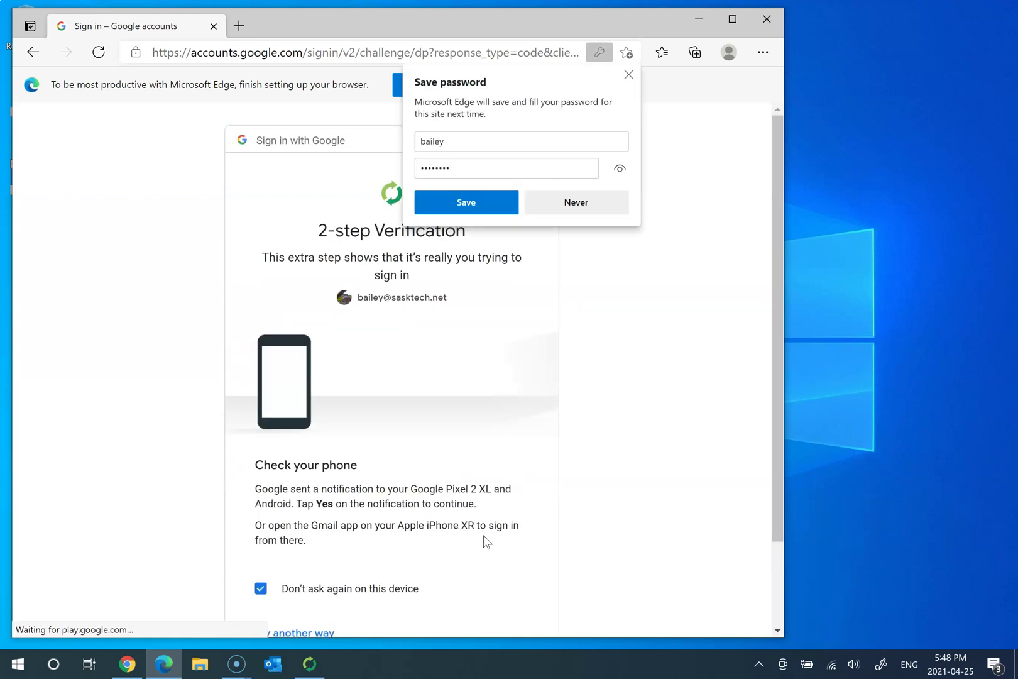
{"action": "left_click", "coordinate": [487, 505]}
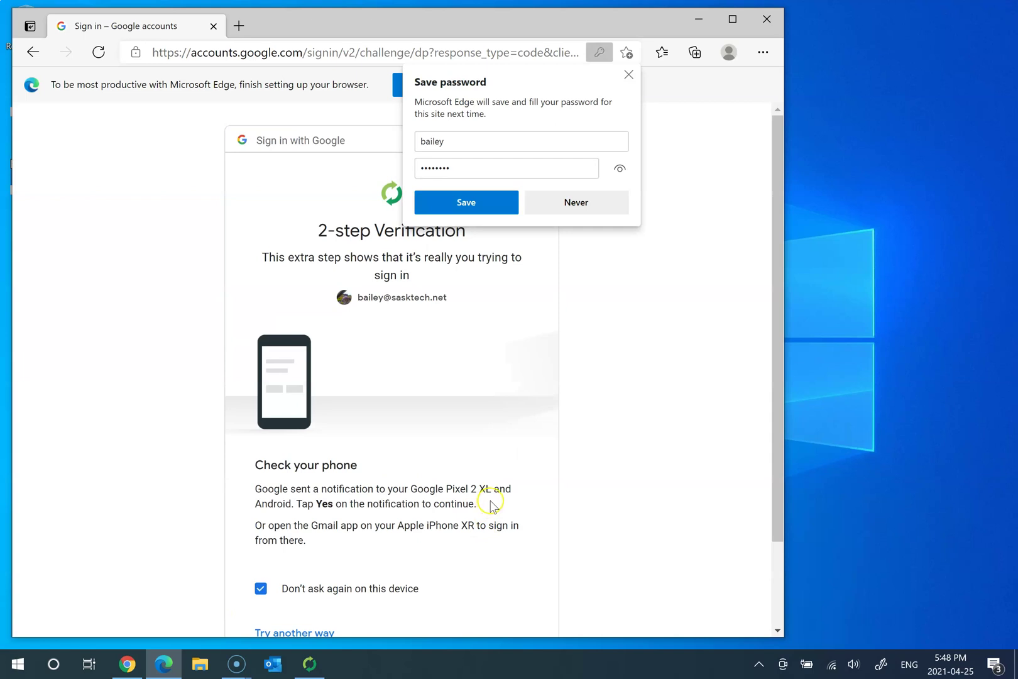
{"action": "left_click", "coordinate": [629, 75]}
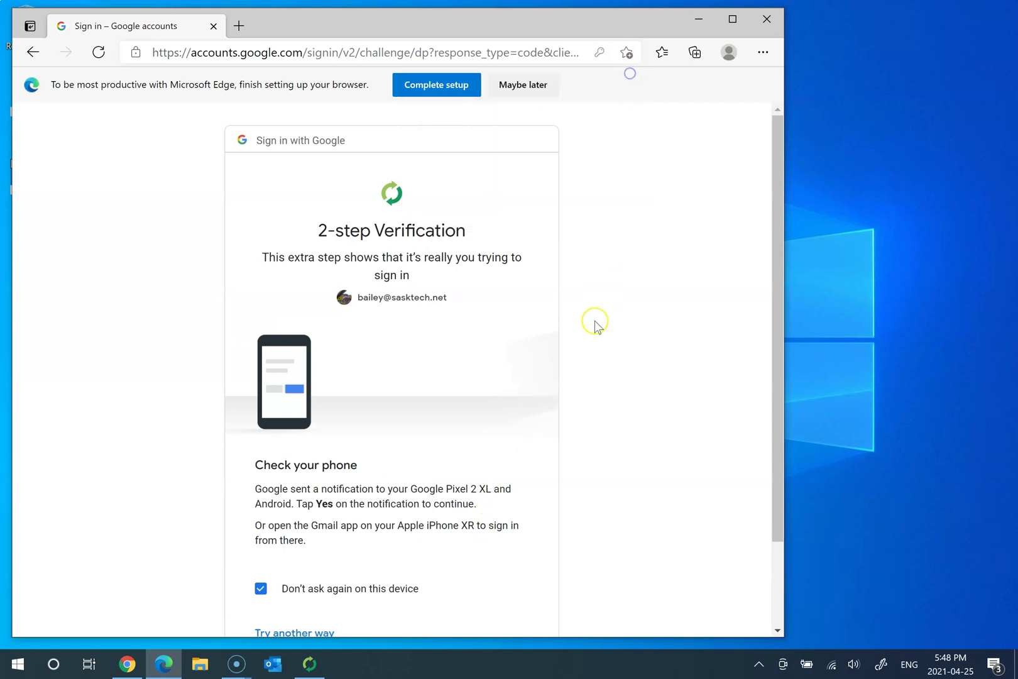
{"action": "scroll", "coordinate": [594, 326], "scroll_direction": "down", "scroll_amount": 2}
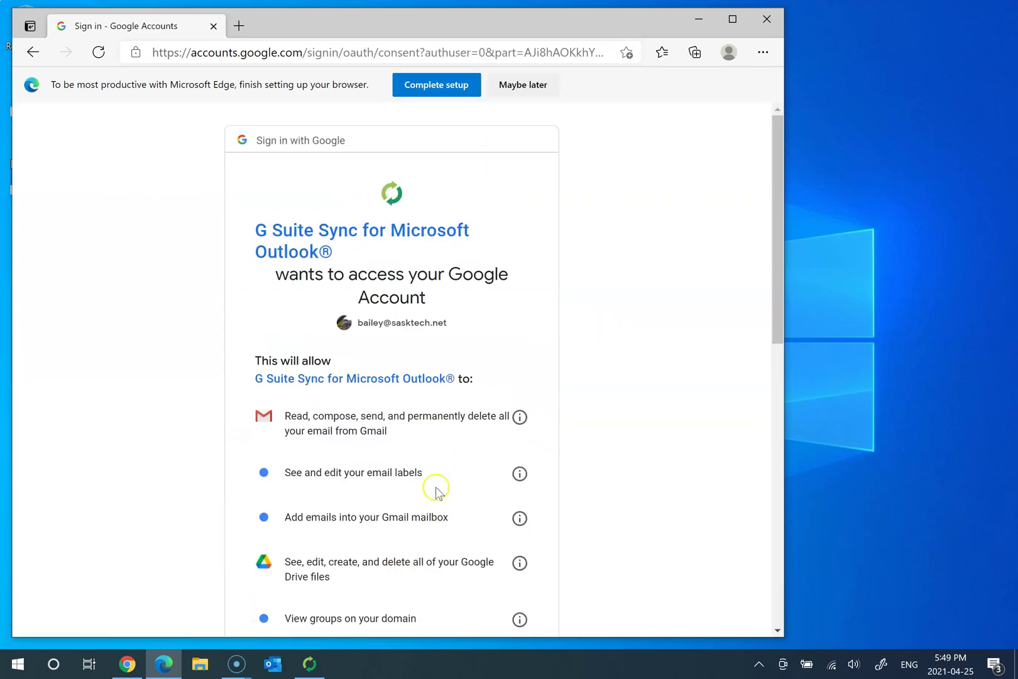
{"action": "scroll", "coordinate": [629, 308], "scroll_direction": "down", "scroll_amount": 2}
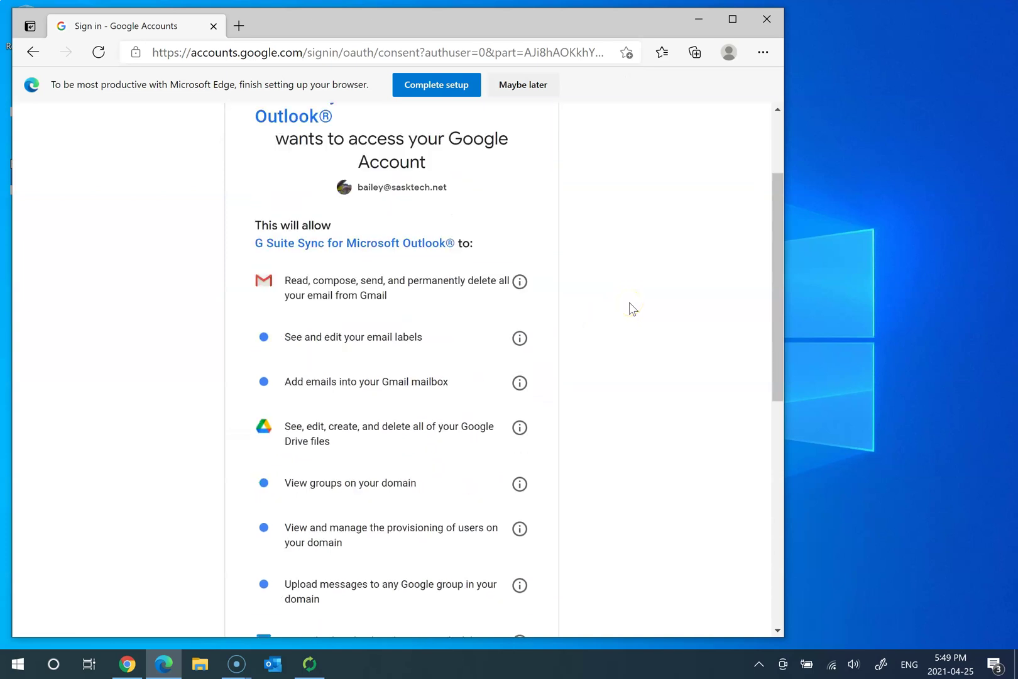
{"action": "scroll", "coordinate": [629, 307], "scroll_direction": "down", "scroll_amount": 1}
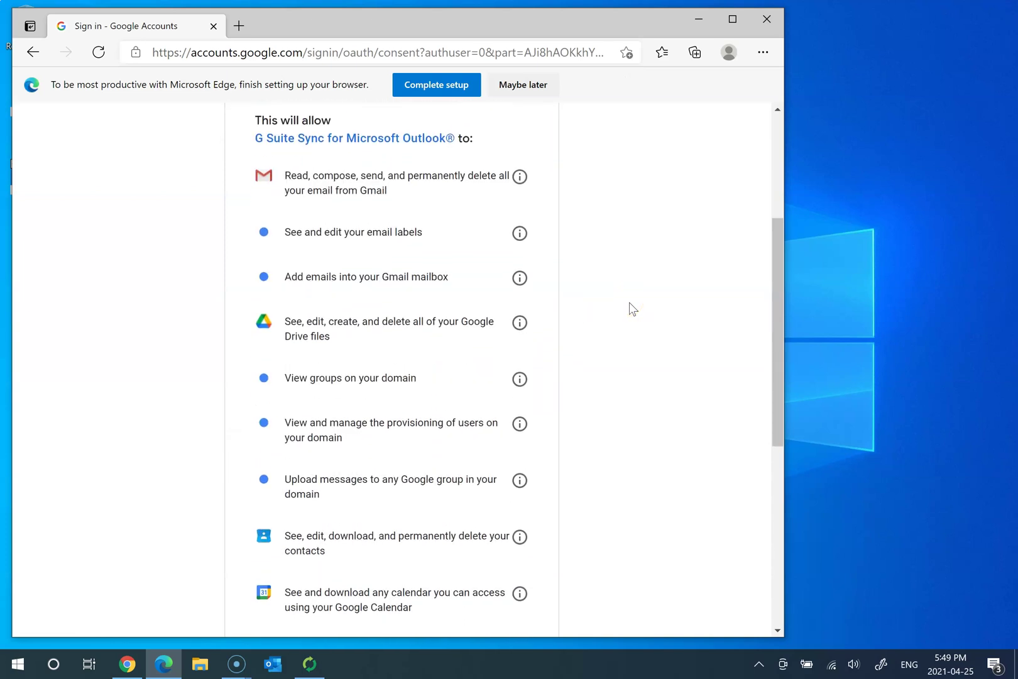
{"action": "scroll", "coordinate": [629, 308], "scroll_direction": "down", "scroll_amount": 1}
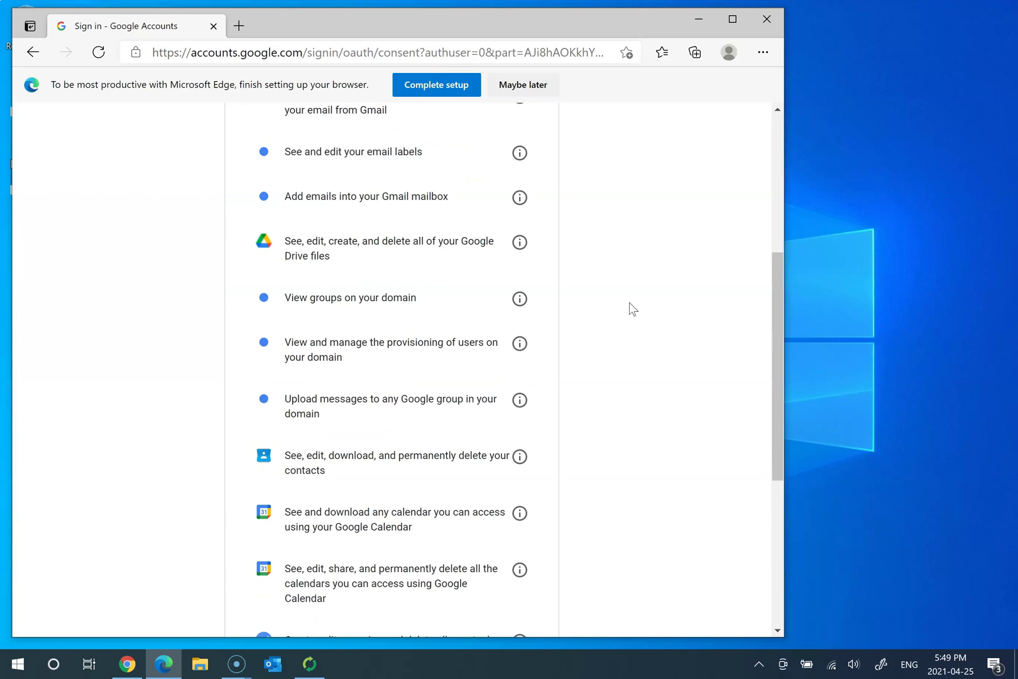
{"action": "scroll", "coordinate": [630, 307], "scroll_direction": "down", "scroll_amount": 1}
{"action": "scroll", "coordinate": [630, 307], "scroll_direction": "down", "scroll_amount": 1}
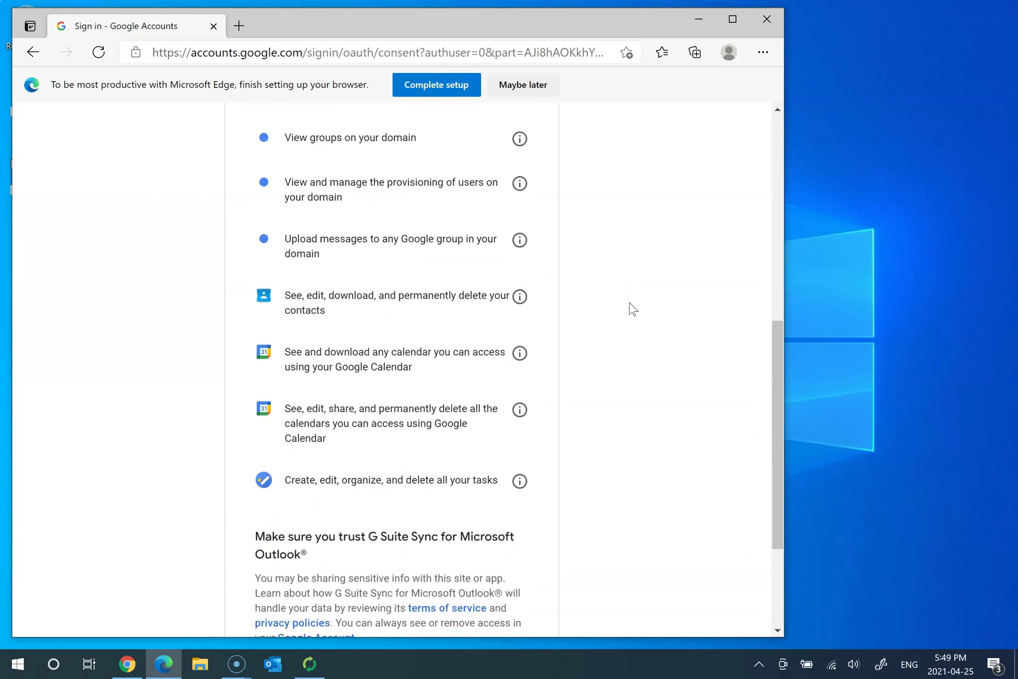
{"action": "scroll", "coordinate": [630, 308], "scroll_direction": "down", "scroll_amount": 1}
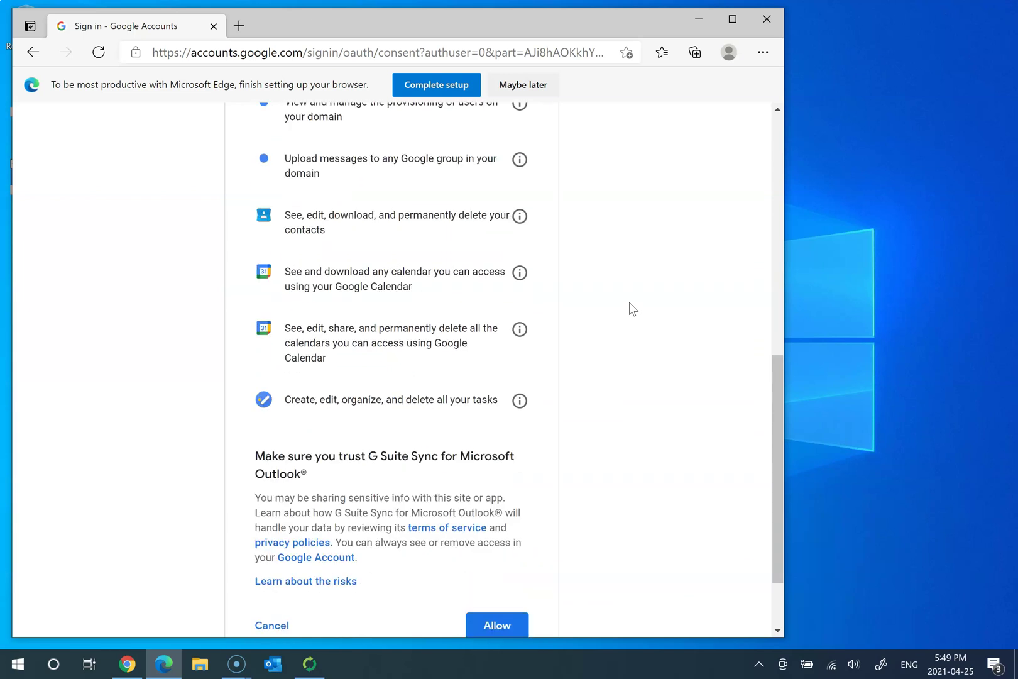
{"action": "scroll", "coordinate": [630, 307], "scroll_direction": "down", "scroll_amount": 1}
- Allow G Suite Sync for Microsoft Outlook to access the Google account
{"action": "left_click", "coordinate": [604, 399]}
{"action": "left_click", "coordinate": [520, 531]}
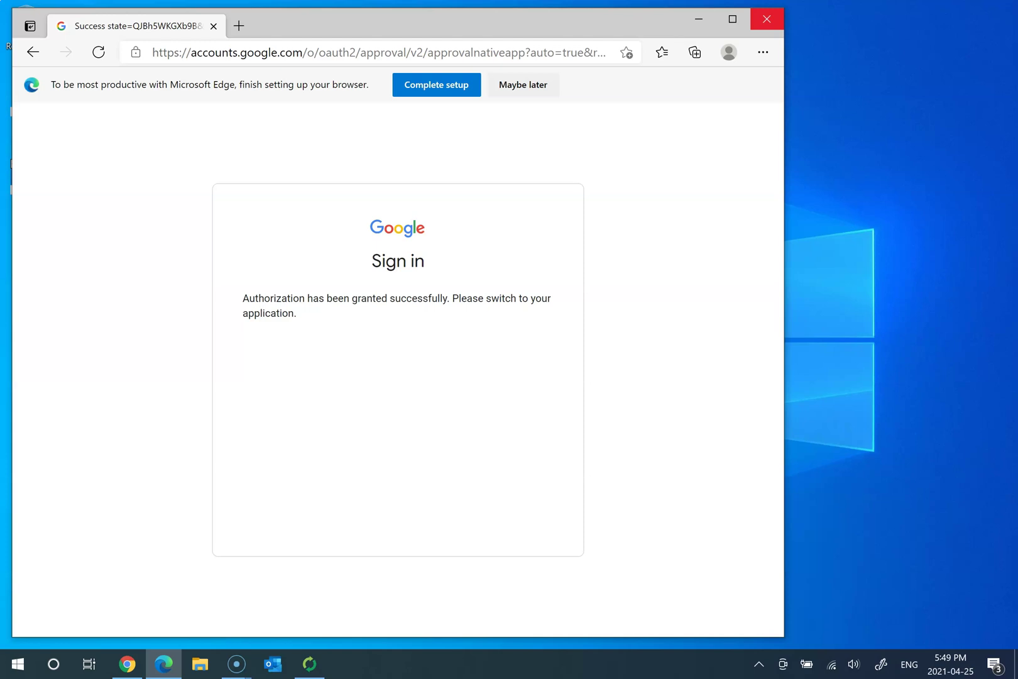
- Close Edge and continue sign-in until the Workspace profile setup options appear
{"action": "left_click", "coordinate": [767, 20]}
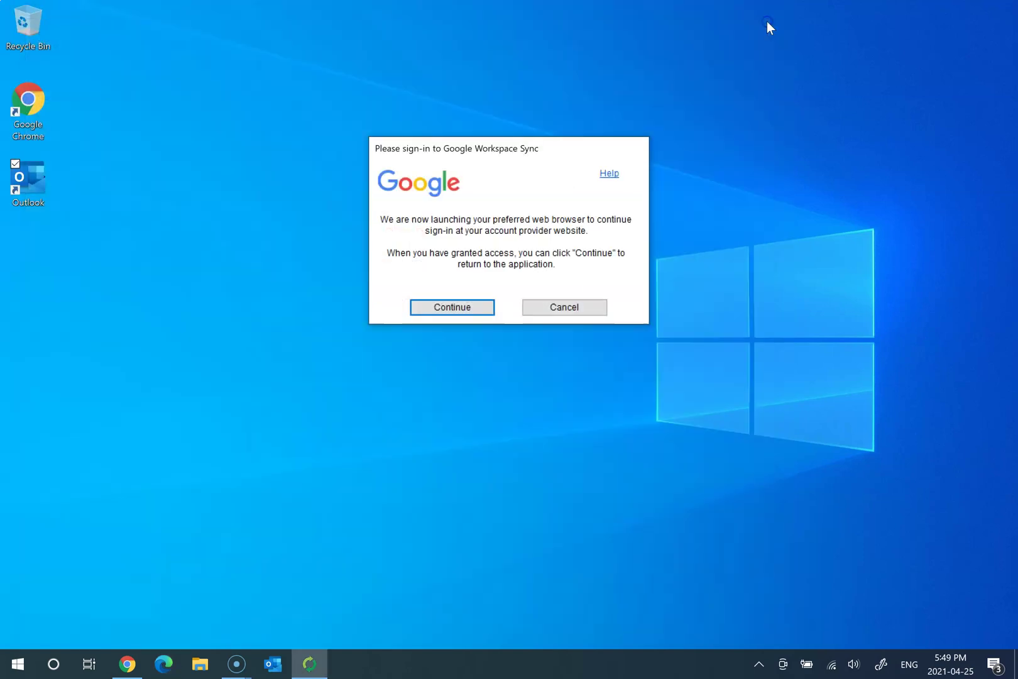
{"action": "left_click", "coordinate": [483, 314]}
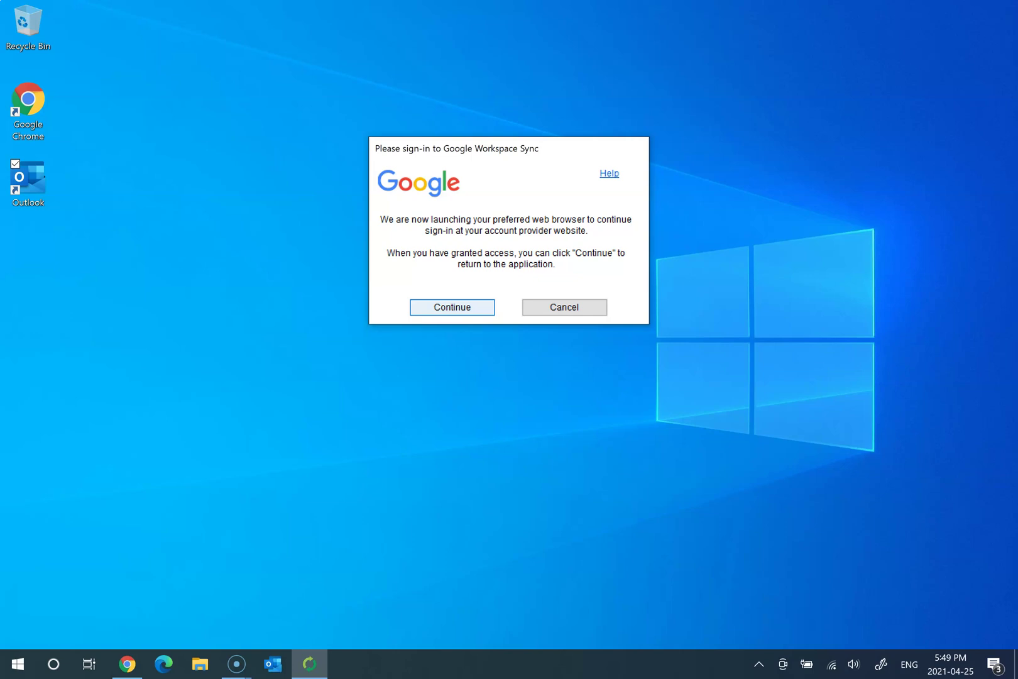
{"action": "left_click", "coordinate": [470, 312]}
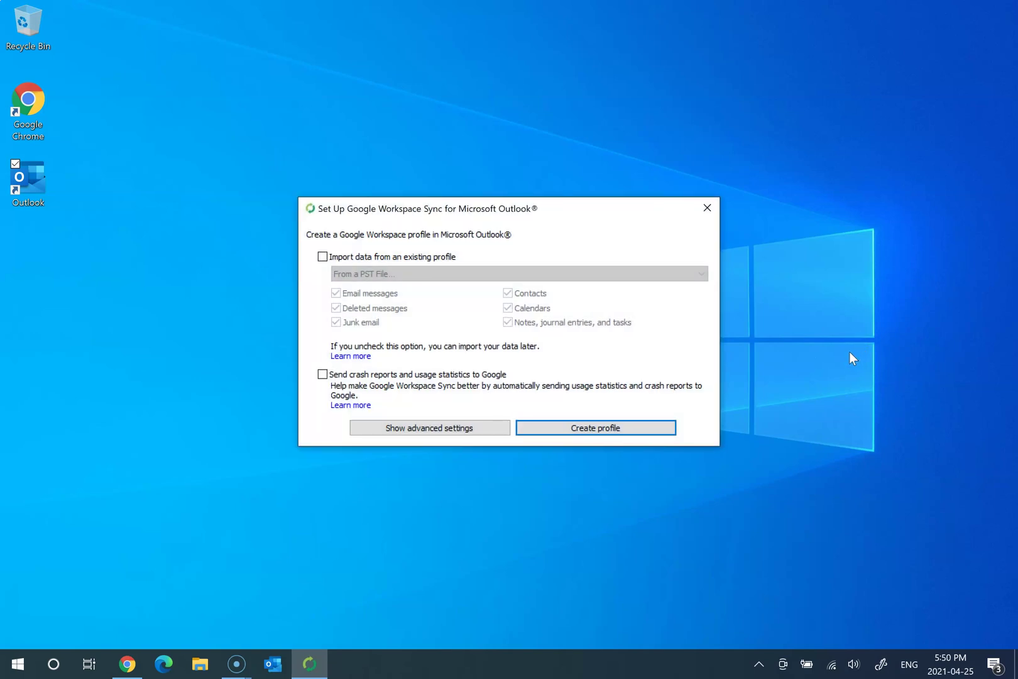
- Create the Google Workspace profile in Outlook and reach the setup-complete screen
{"action": "left_click", "coordinate": [616, 436]}
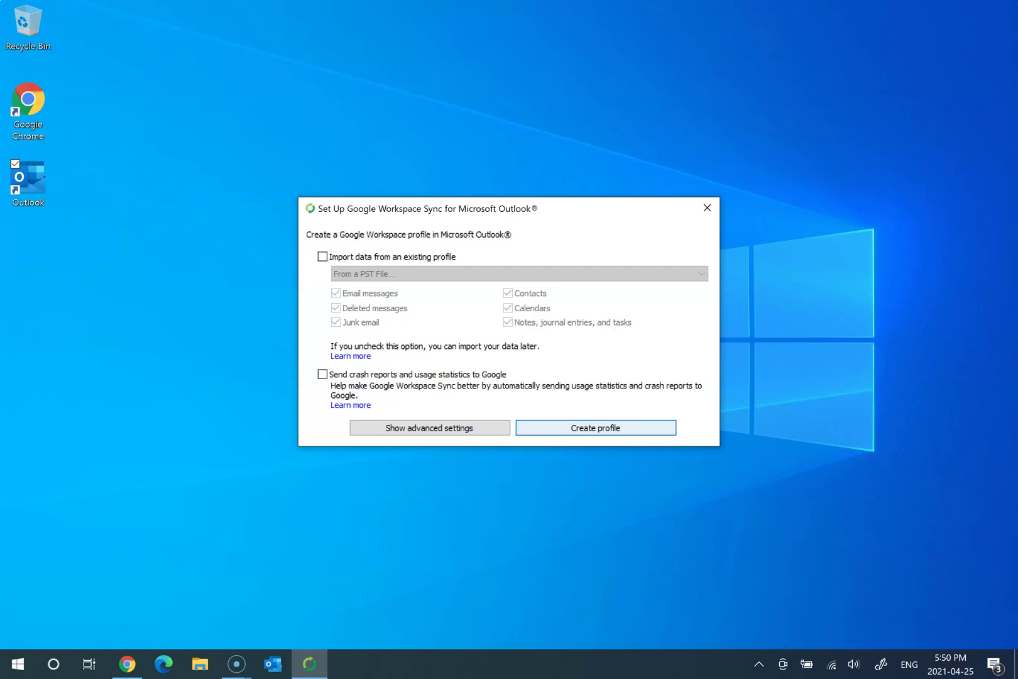
{"action": "left_click", "coordinate": [635, 433]}
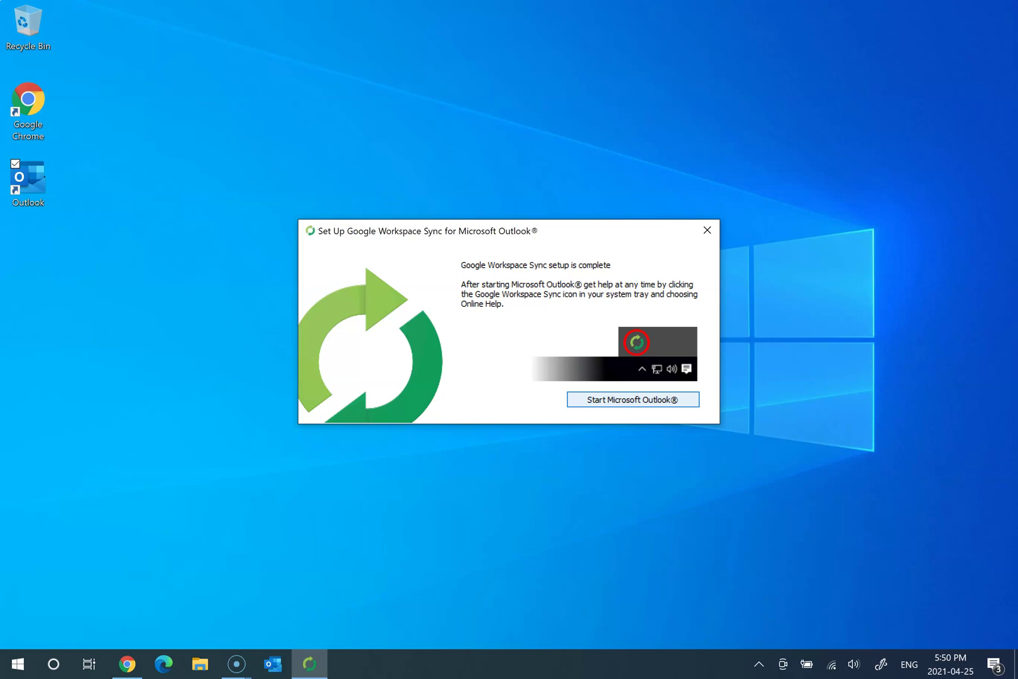
- Start Outlook, expand sync progress for all data types, and disable opening the status window at startup
{"action": "left_click", "coordinate": [673, 404]}
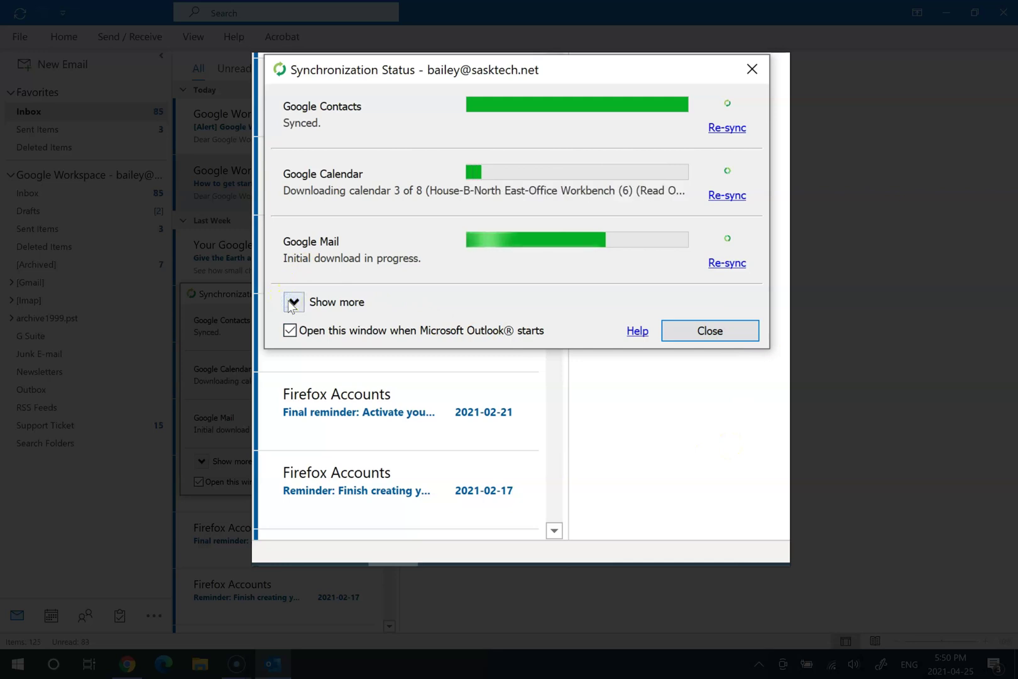
{"action": "left_click", "coordinate": [293, 302]}
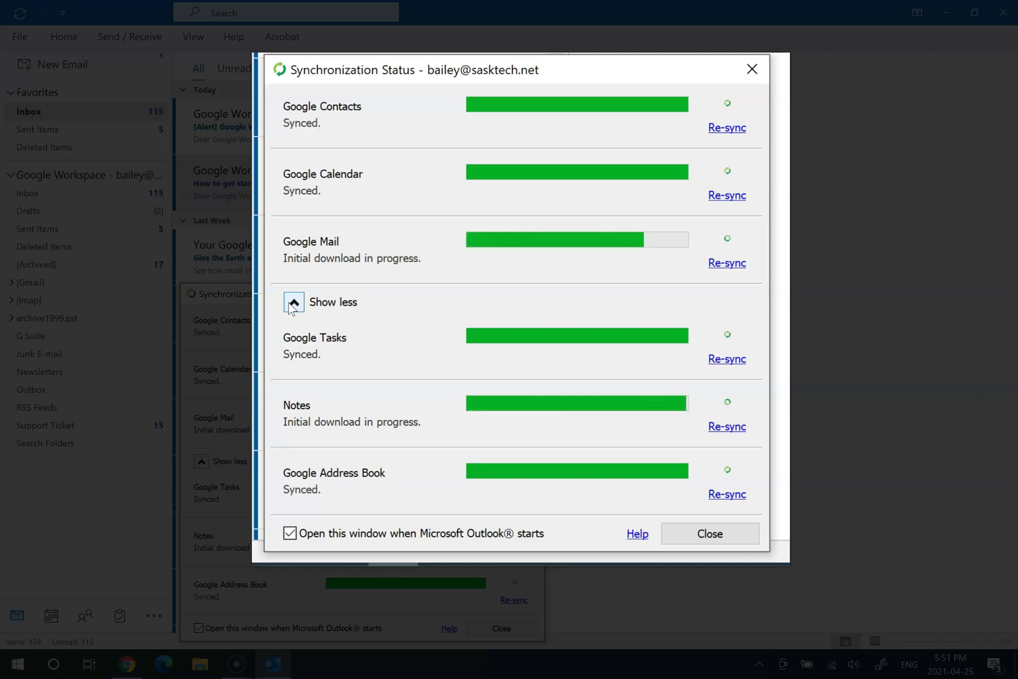
{"action": "left_click", "coordinate": [291, 304]}
{"action": "left_click", "coordinate": [569, 466]}
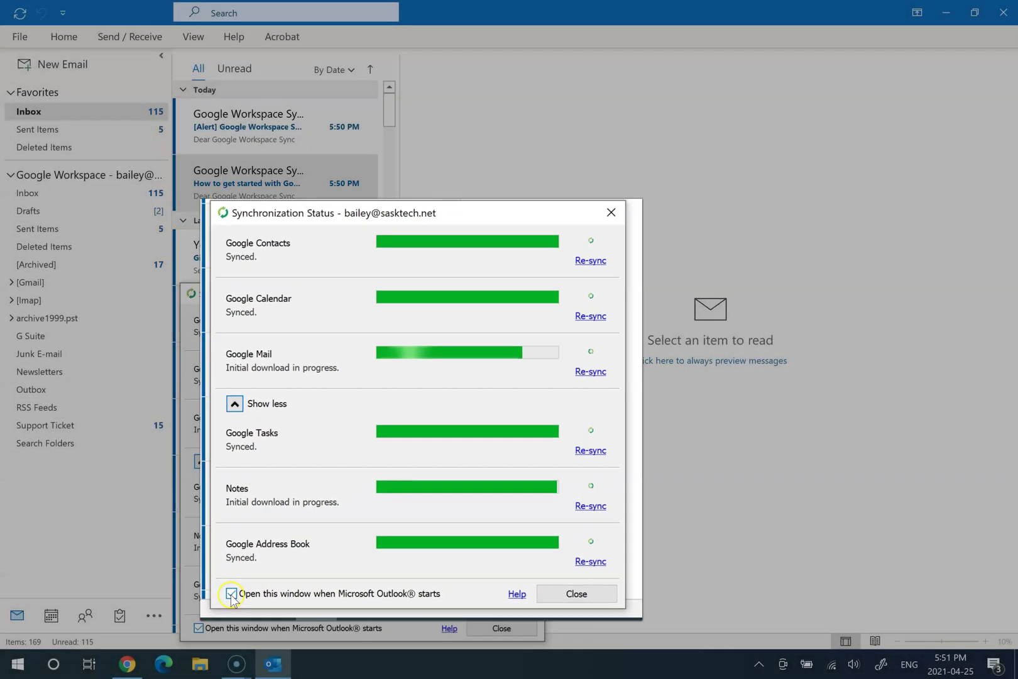
{"action": "left_click", "coordinate": [231, 594]}
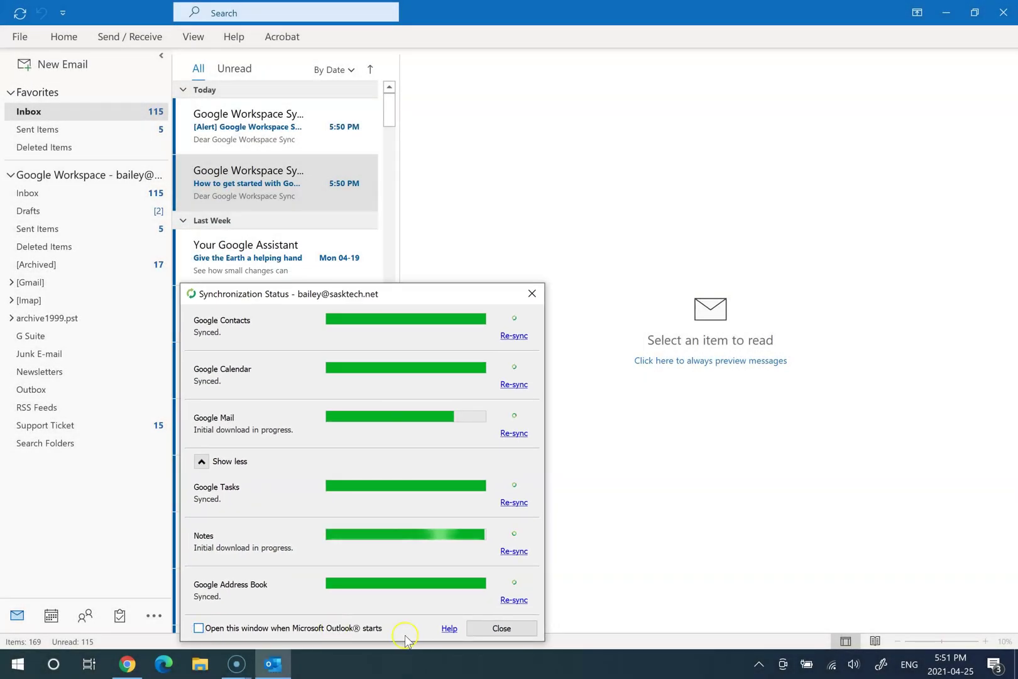
- Dismiss the Synchronization Status window and read the [Alert] conflicting add-ins email
{"action": "left_click", "coordinate": [515, 630]}
{"action": "left_click", "coordinate": [309, 148]}
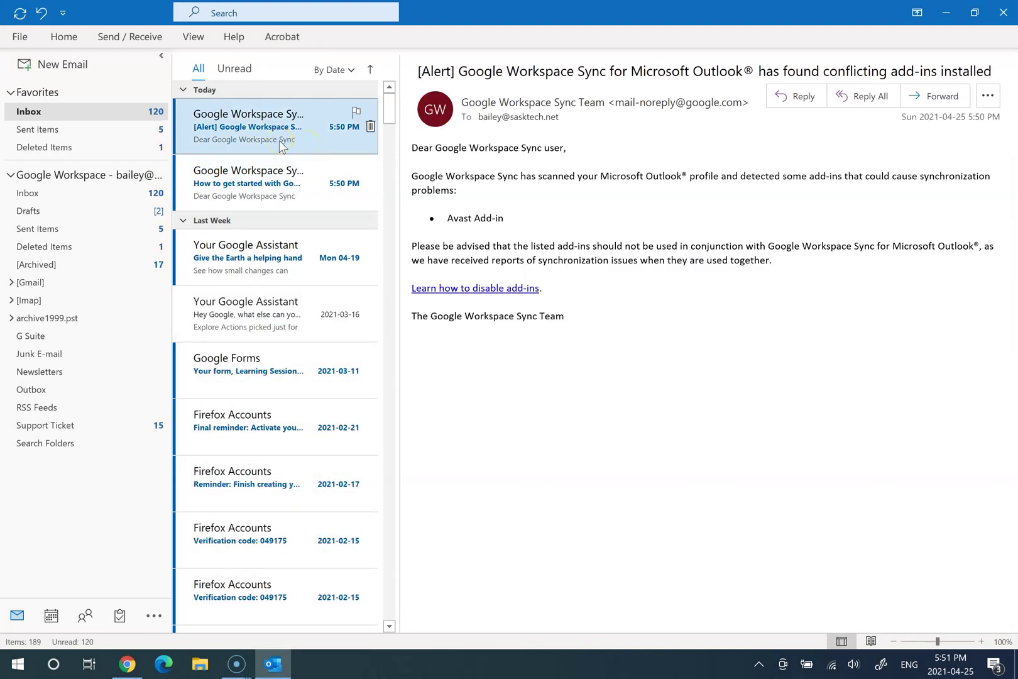
{"action": "left_click", "coordinate": [793, 354]}
{"action": "left_click", "coordinate": [793, 352]}
- View the 'How to get started with Google Workspace Sync' email
{"action": "left_click", "coordinate": [284, 196]}
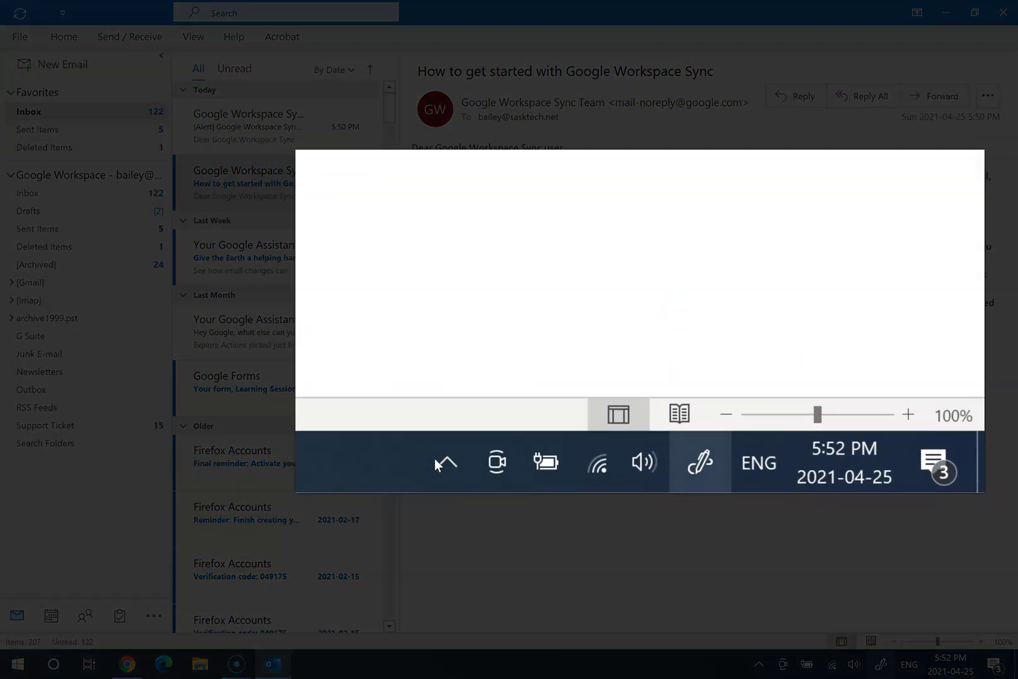
- Show hidden tray icons and bring up the Google Workspace Sync icon's context menu
{"action": "left_click", "coordinate": [441, 465]}
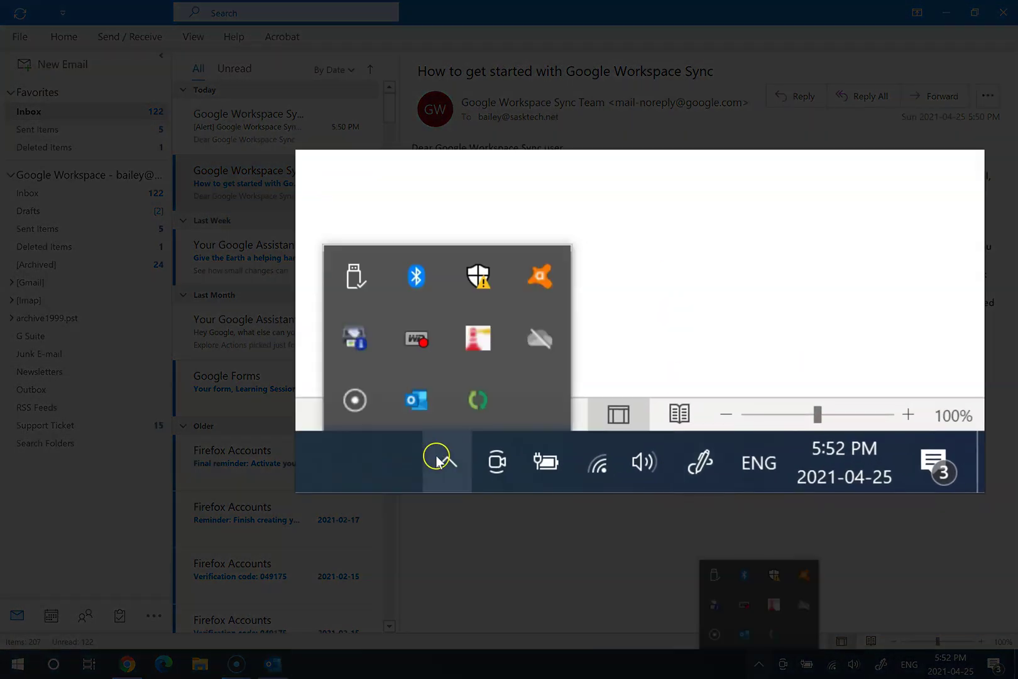
{"action": "left_click", "coordinate": [476, 408]}
{"action": "left_click", "coordinate": [480, 408]}
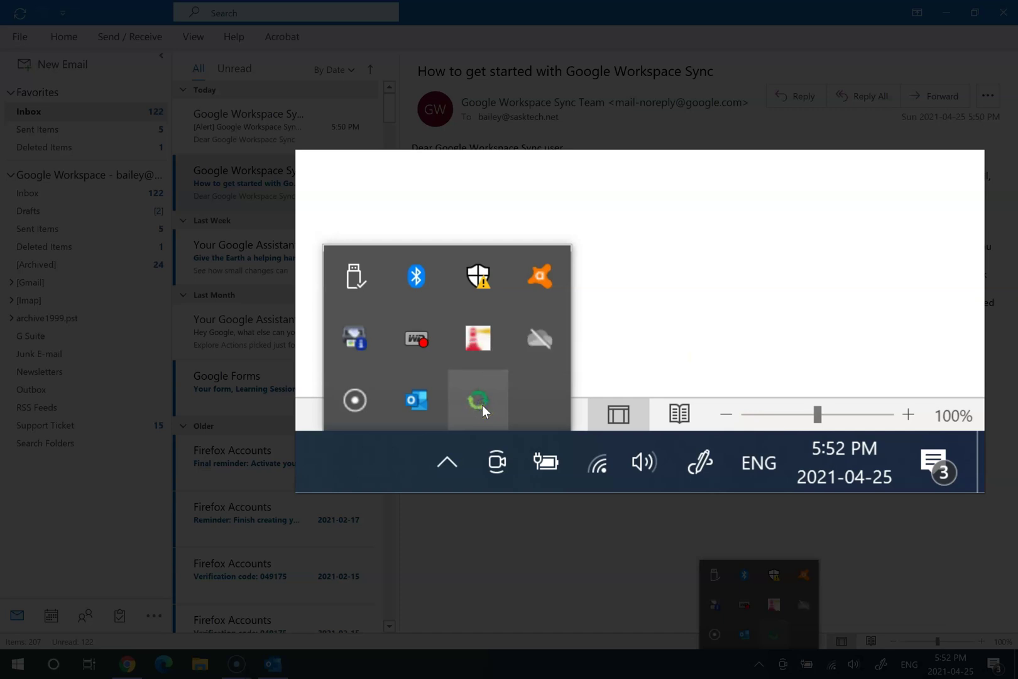
{"action": "right_click", "coordinate": [482, 405]}
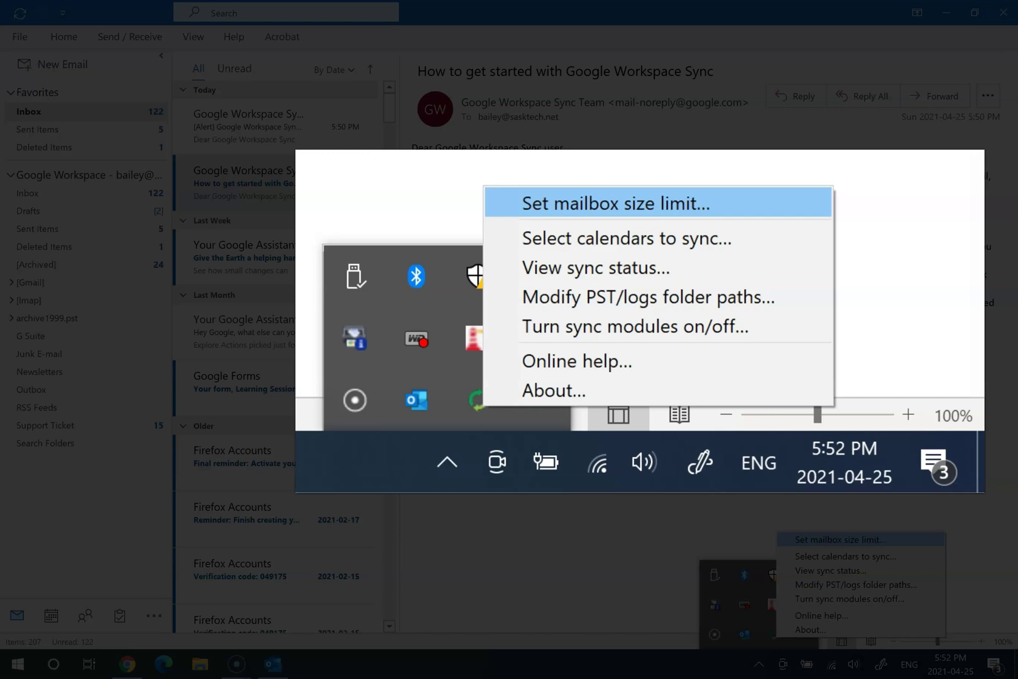
- Review the Set Mailbox Size choices (1GB, 2GB, 4GB, unlimited) and cancel, keeping 1GB
{"action": "left_click", "coordinate": [758, 202]}
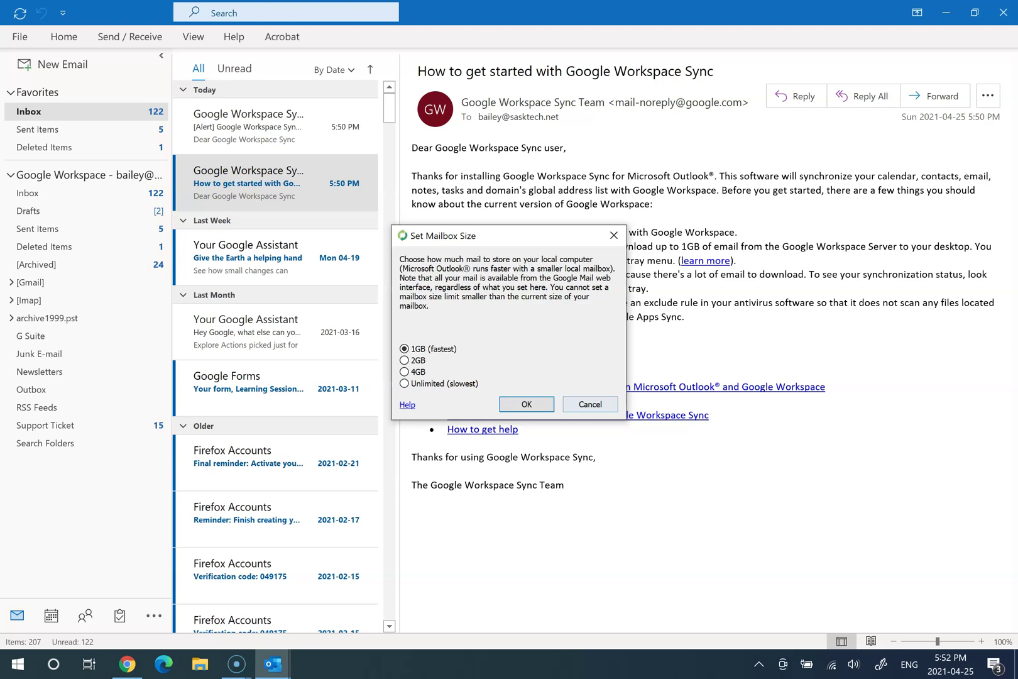
{"action": "left_click", "coordinate": [592, 403]}
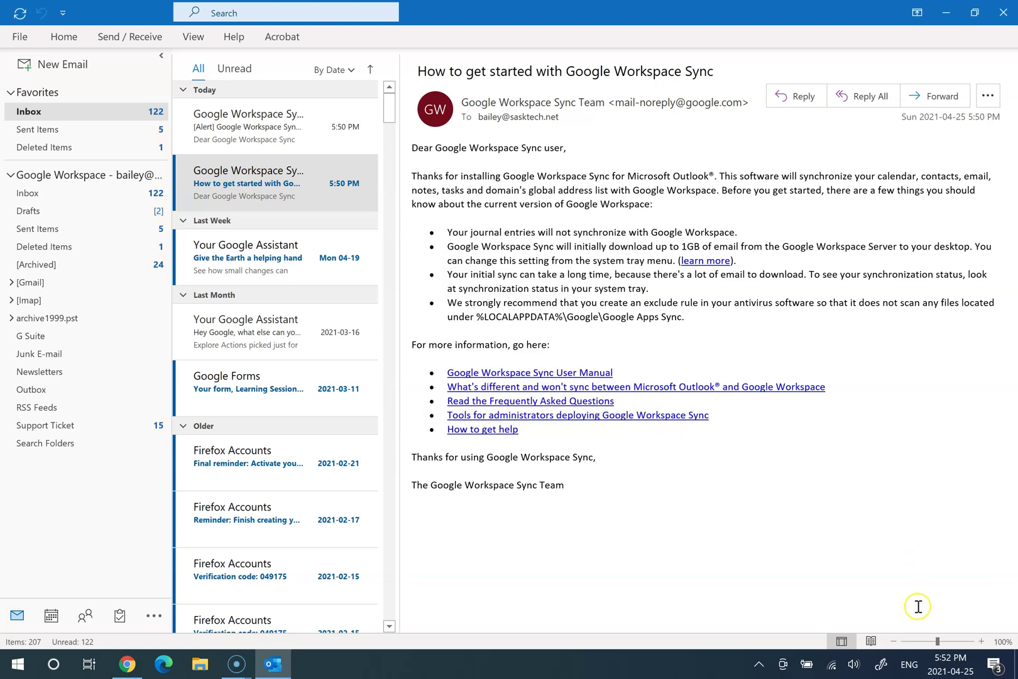